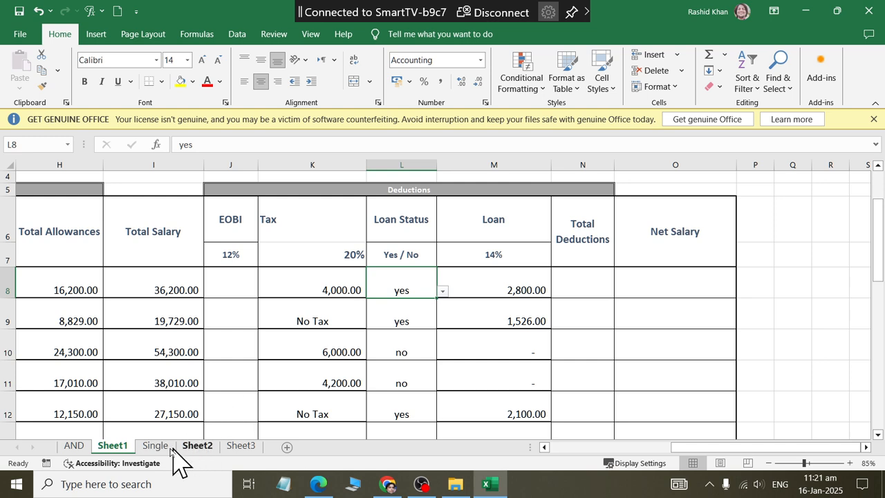
Step: Bring up the AND payroll sheet and widen its Education column
left_click(155, 446)
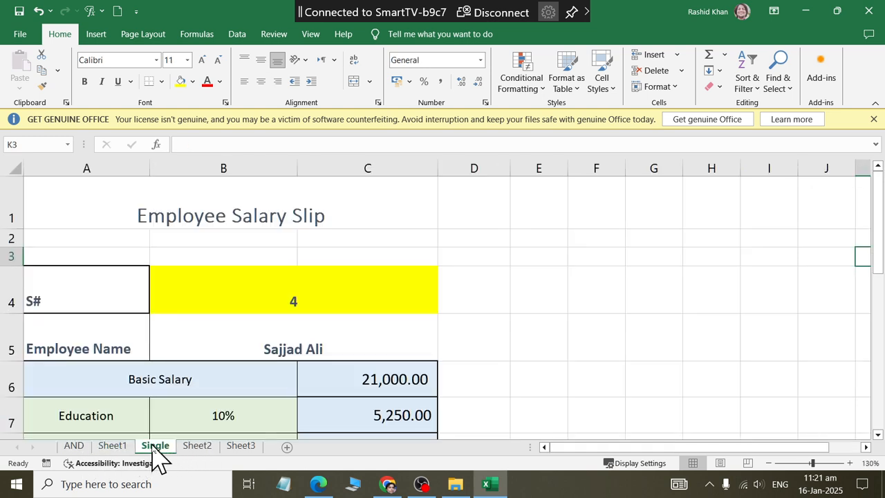
left_click(73, 446)
left_click(554, 319)
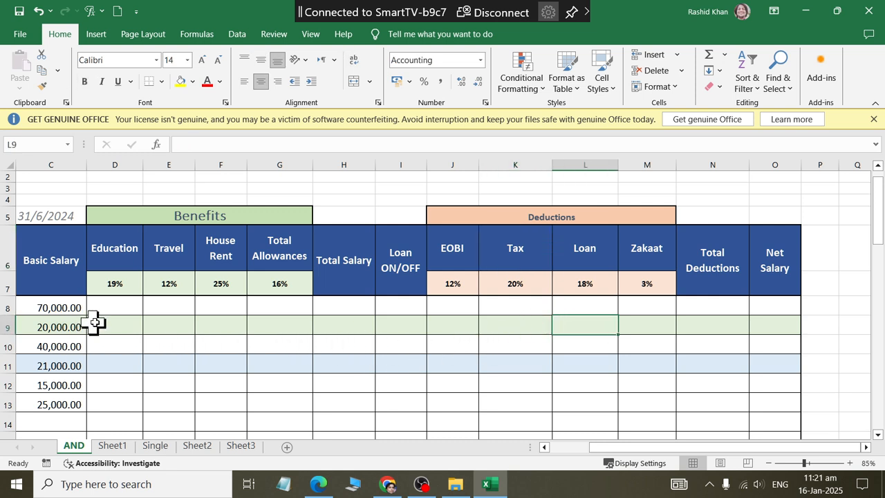
left_click(117, 308)
left_click_drag(141, 165, 170, 165)
Step: Enter the formula =SUM(C8*D7) in D8 to calculate the first employee's Education allowance from the basic salary
left_click(708, 53)
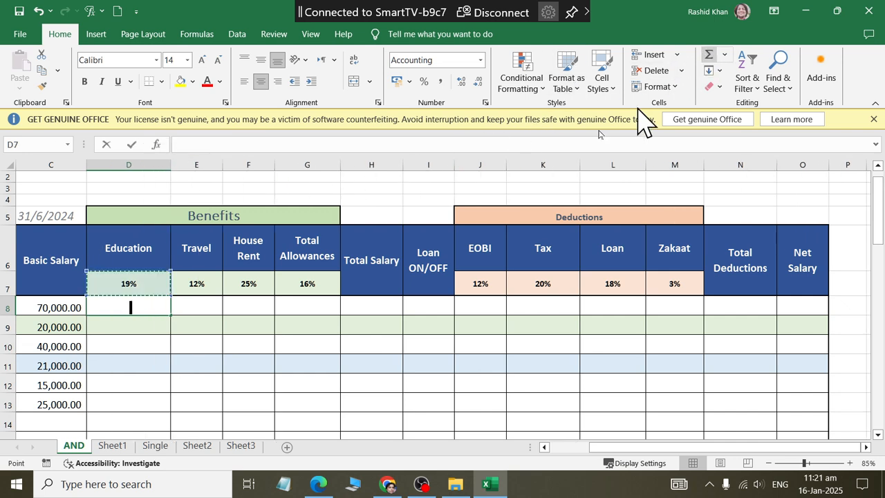
left_click(76, 307)
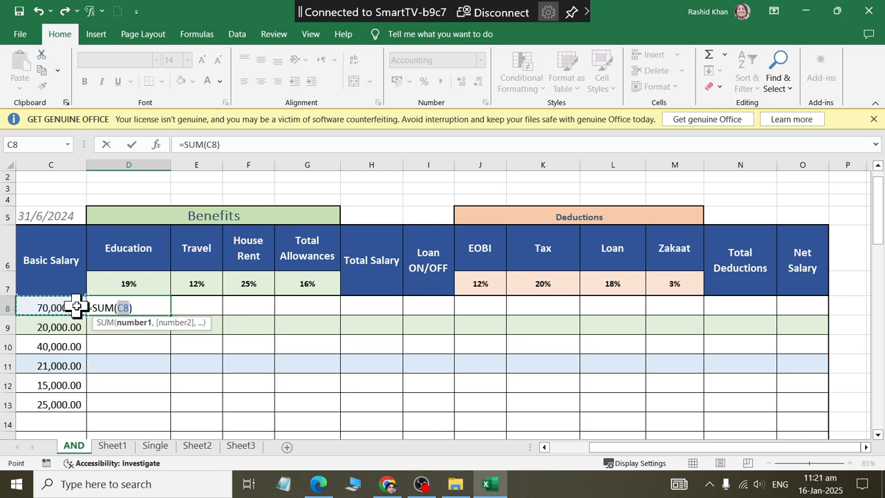
type("*")
left_click(146, 280)
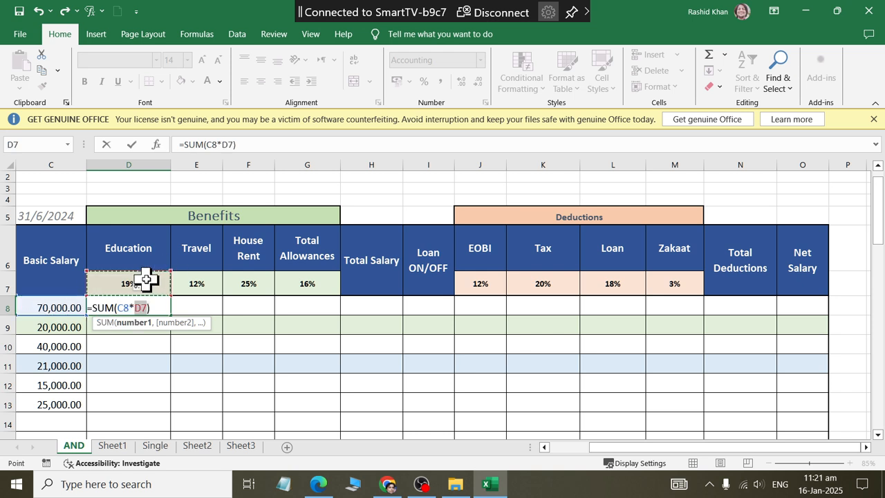
key("Return")
Step: Make the Education formula's references mixed so that D8 reads =SUM($C8*D$7)
double_click(129, 307)
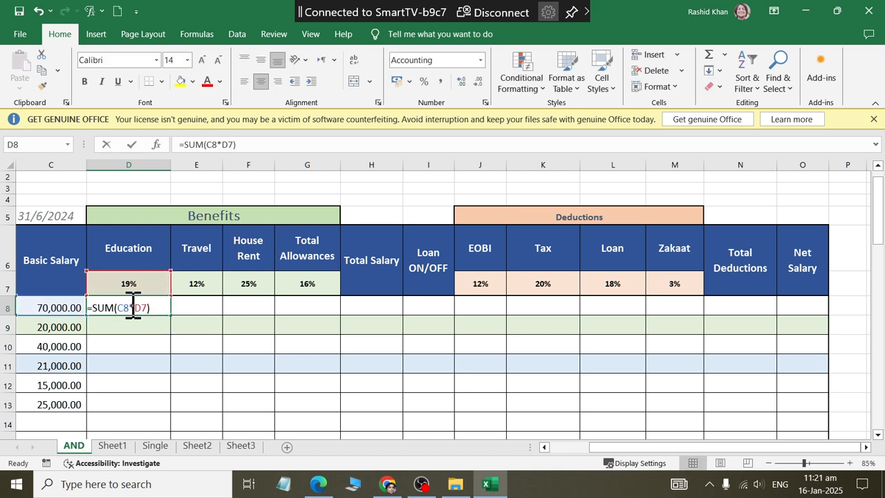
left_click(121, 307)
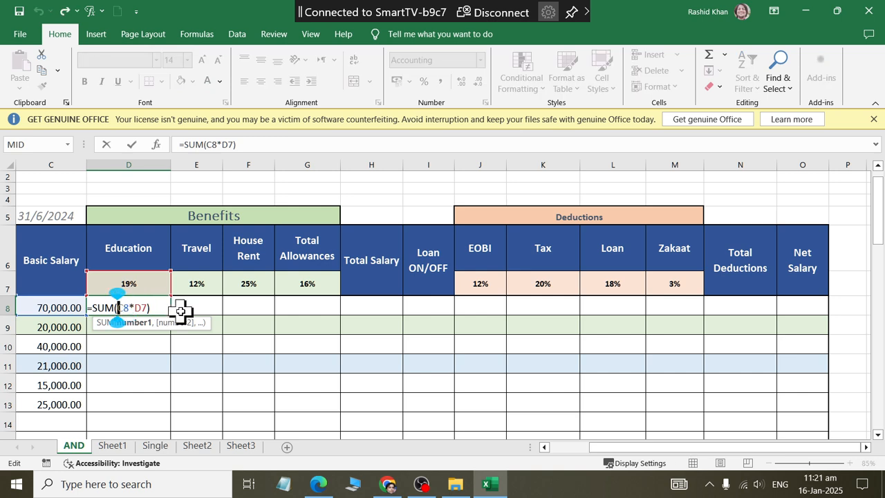
type("$")
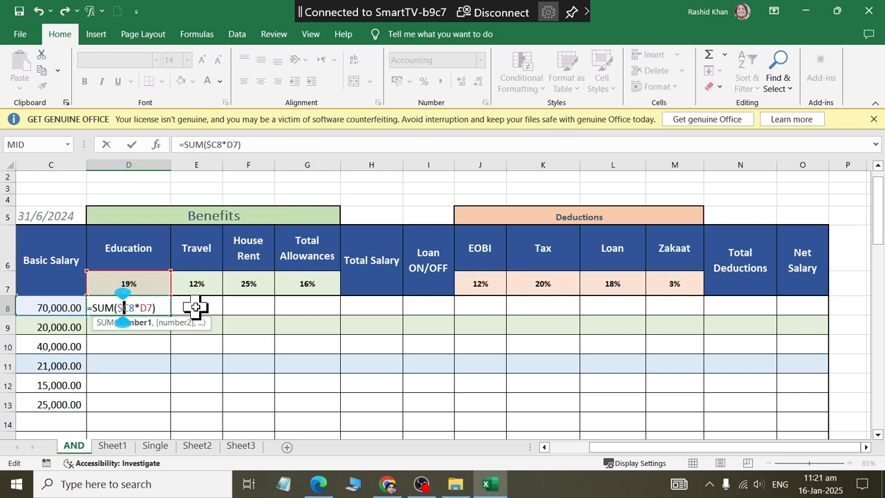
left_click(147, 308)
type("$")
key("Return")
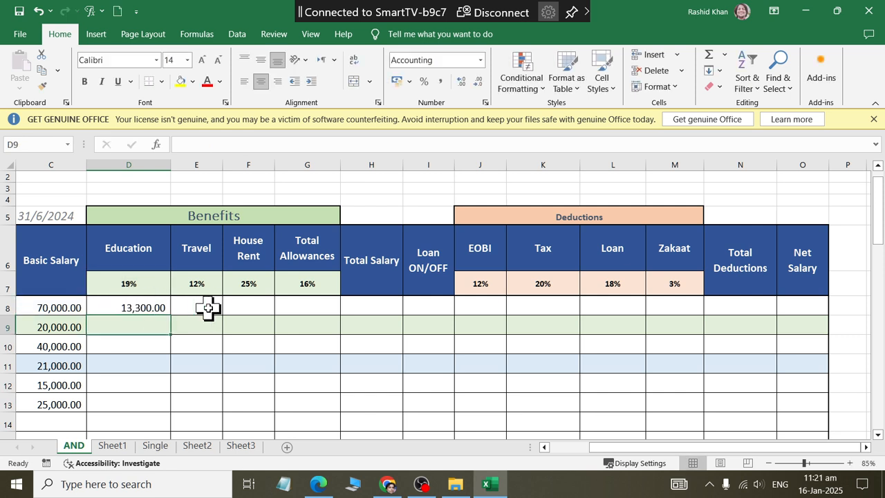
Step: Fill the D8 formula across to the Zakaat column and down to row 13, covering D8:M13
left_click(159, 307)
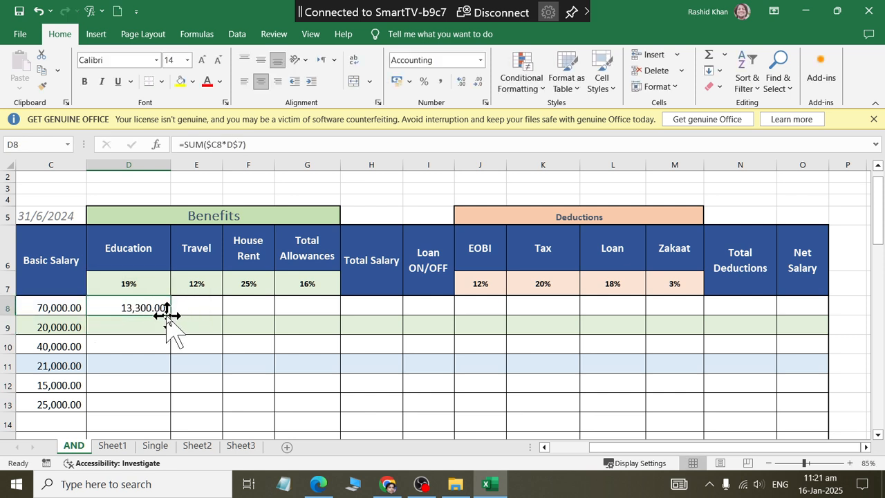
left_click_drag(173, 312, 596, 352)
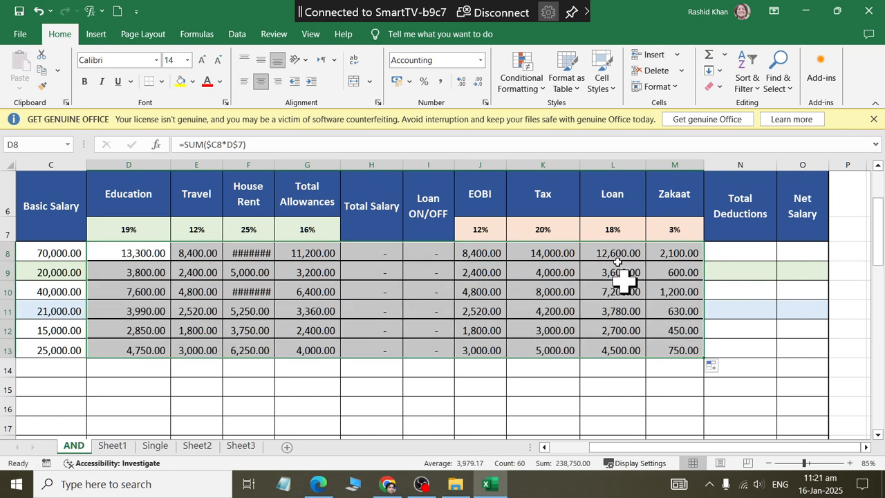
left_click(605, 272)
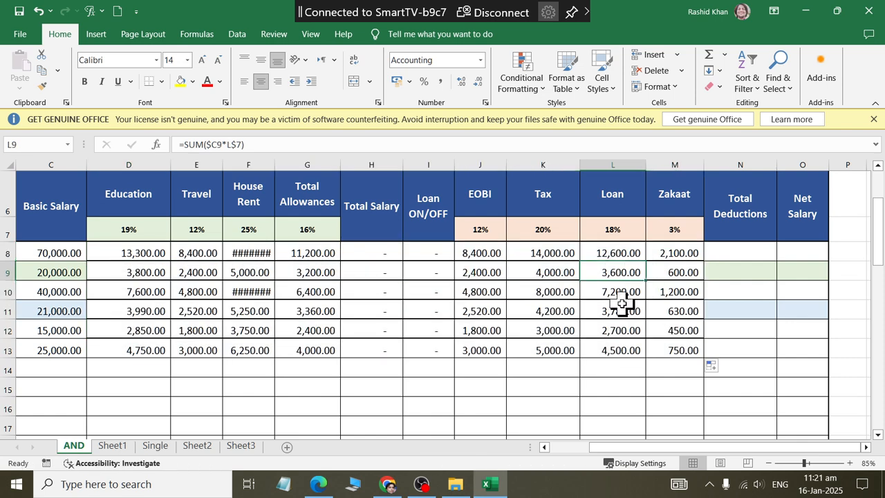
left_click_drag(625, 181, 604, 363)
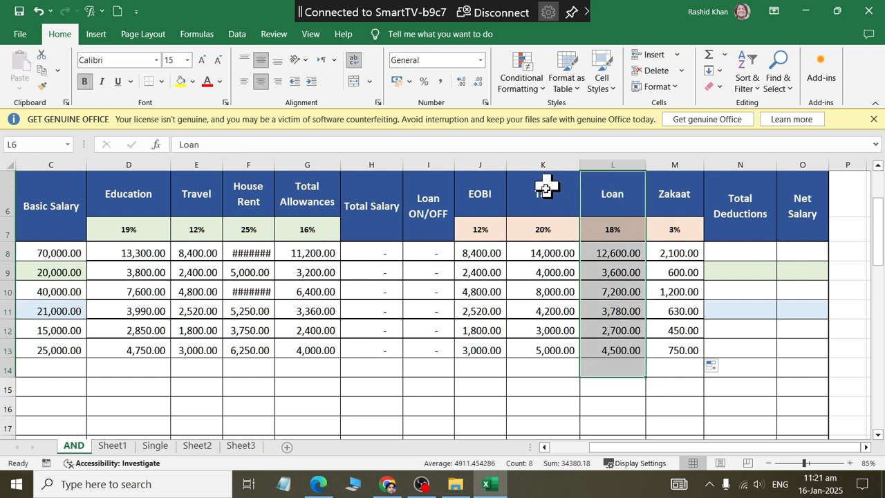
left_click_drag(546, 184, 563, 367)
left_click_drag(619, 193, 622, 354)
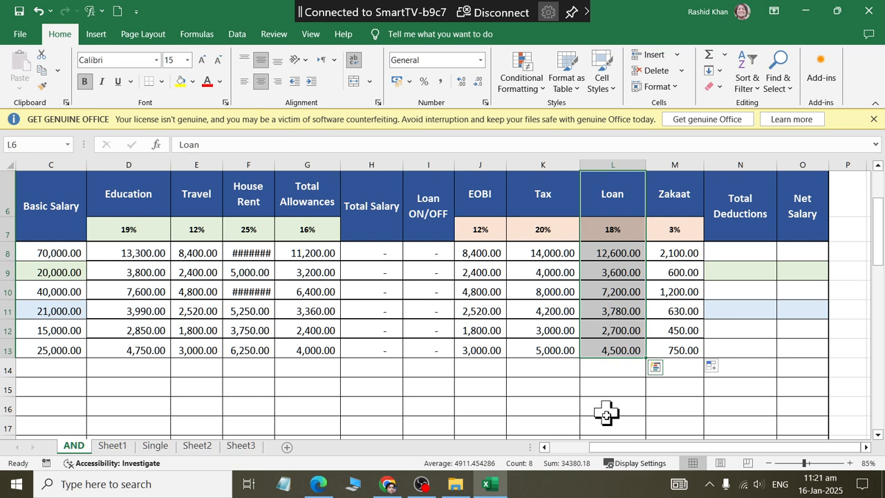
Step: Insert a new sheet column between the Tax and Loan columns
left_click(626, 253)
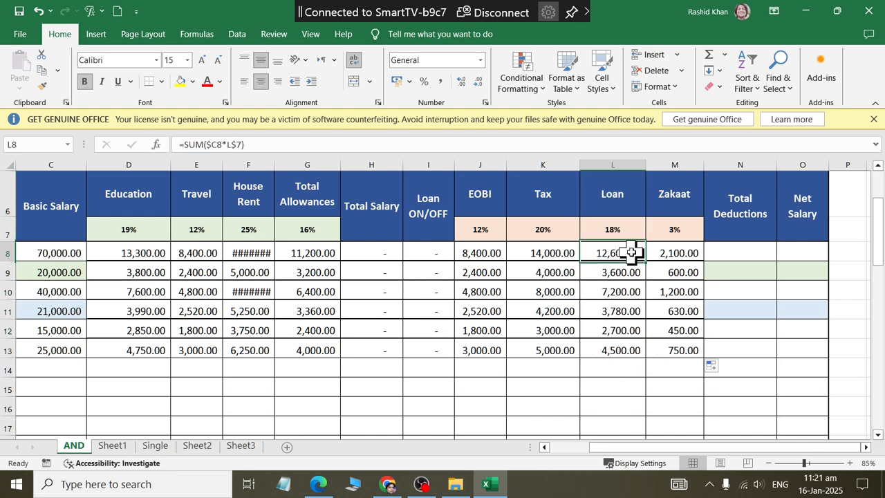
scroll(709, 235, "up", 3, "ctrl")
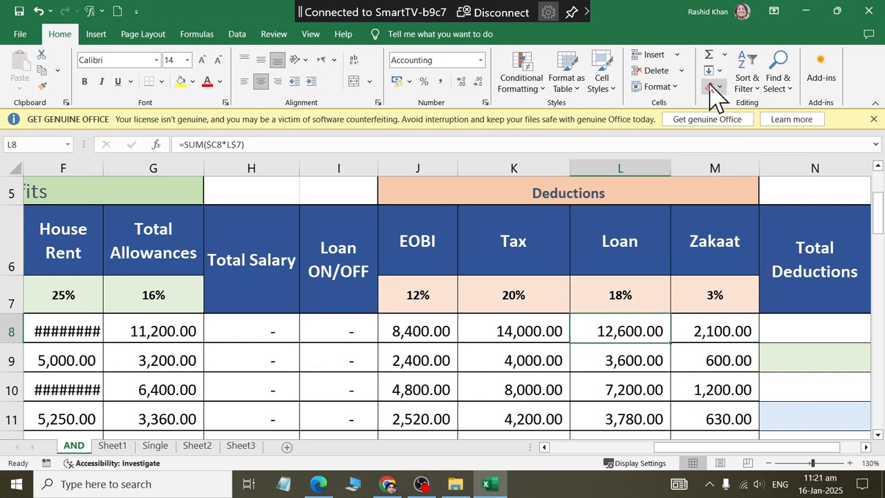
left_click(679, 55)
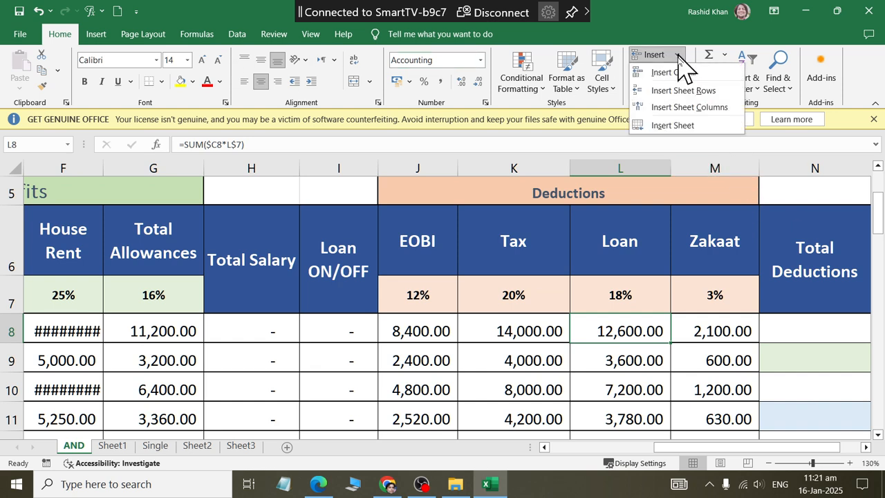
left_click(681, 126)
Step: Head the new column "Loan Status" in L6 and enter "Yes / NO" beneath it in L7
left_click(625, 267)
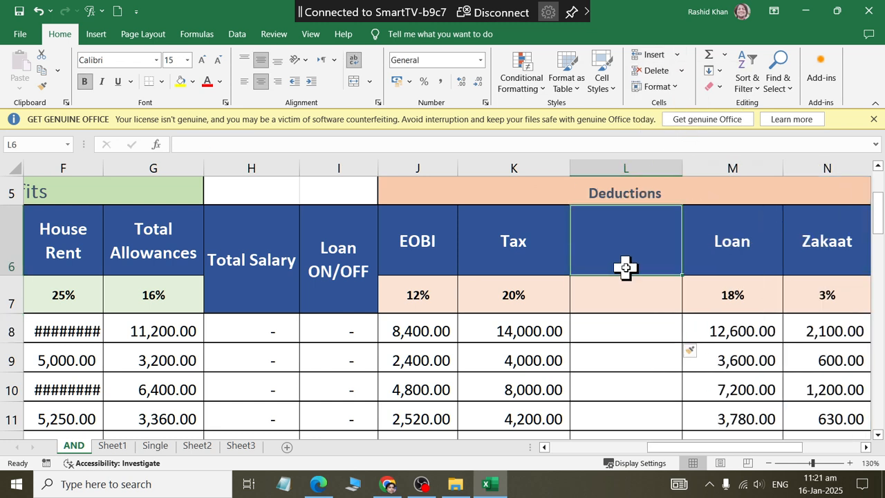
type("Loa")
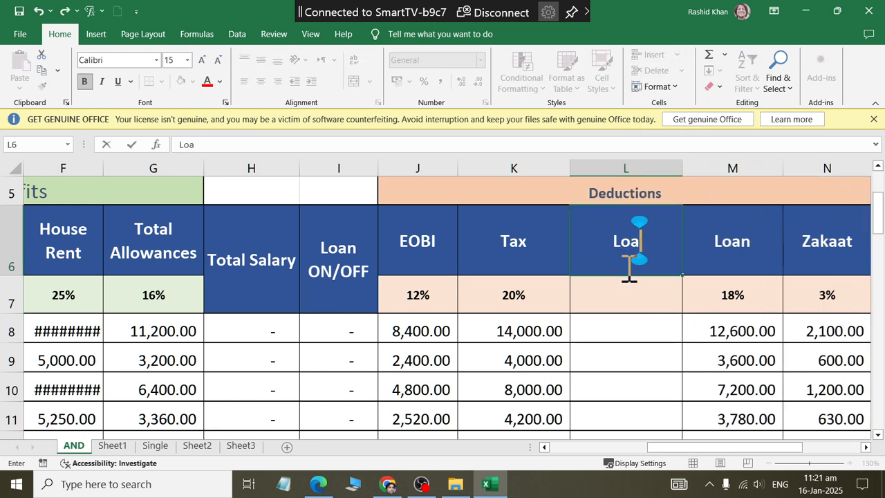
type("n Status")
key("Return")
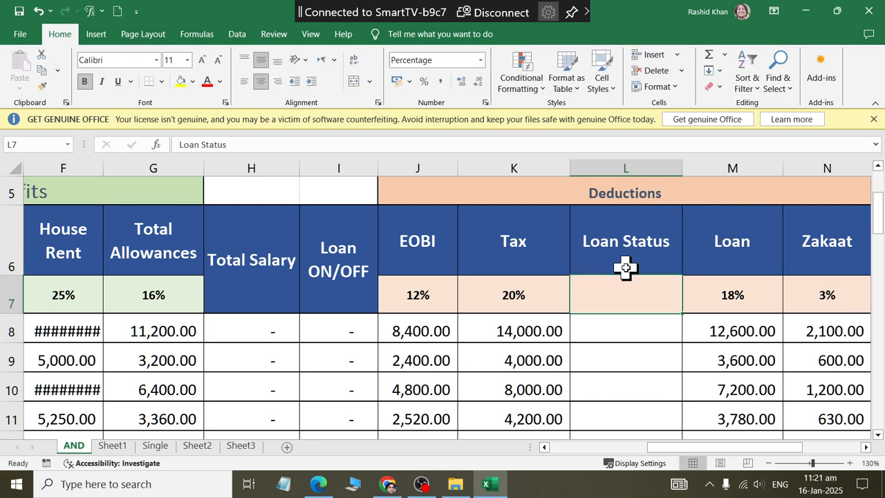
type("Y")
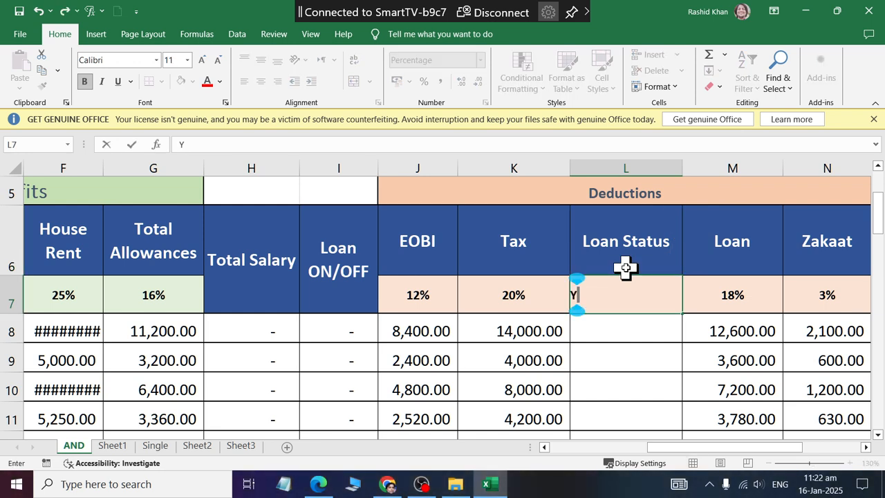
type("es / NO")
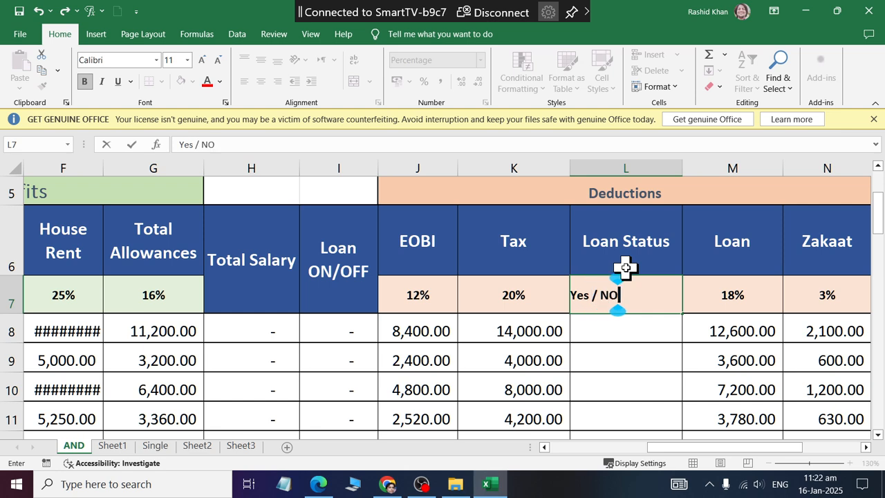
key("Return")
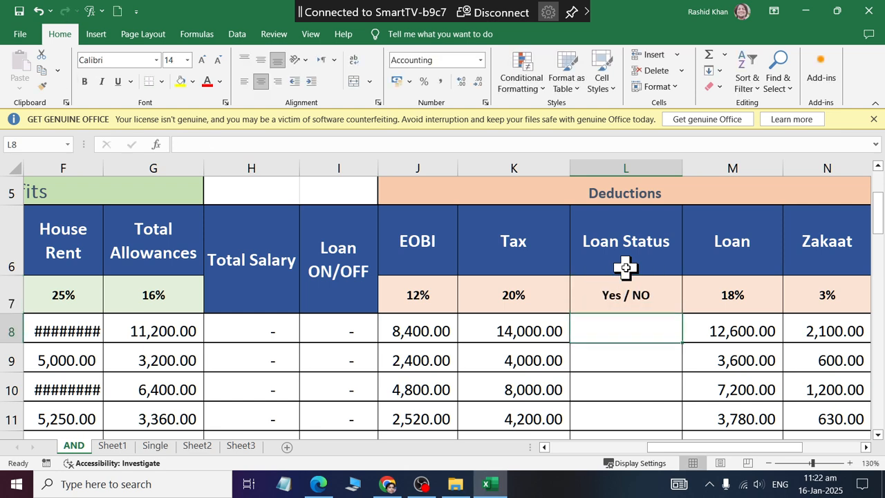
Step: Apply list data validation with the source "Yes, No" to the Loan Status cells from L8 down
left_click_drag(625, 318, 616, 394)
scroll(616, 393, "up", 14)
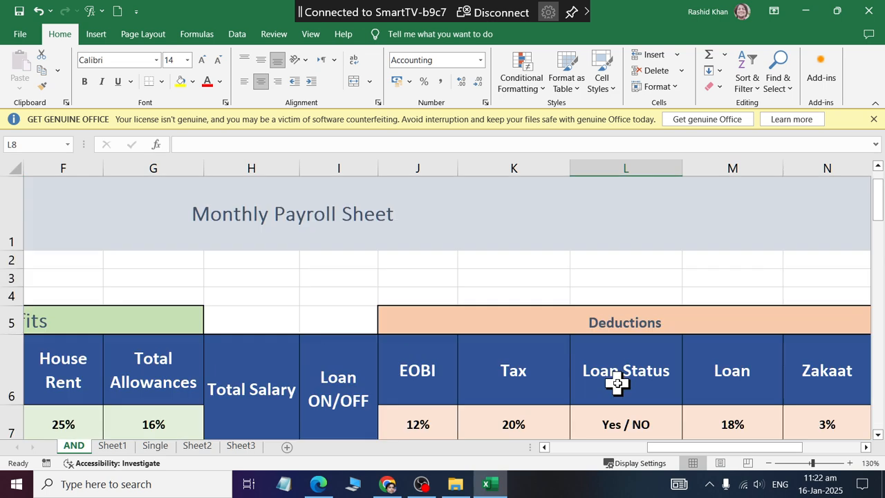
scroll(616, 384, "down", 3)
scroll(618, 373, "up", 2)
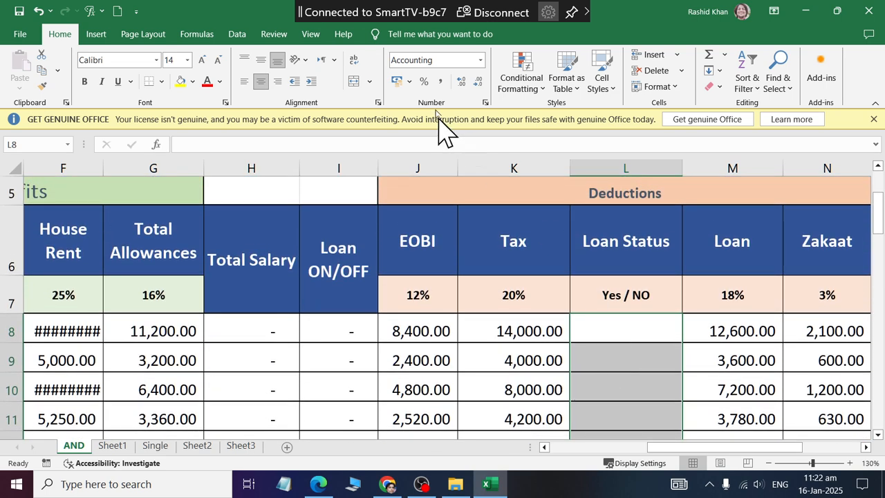
left_click(237, 34)
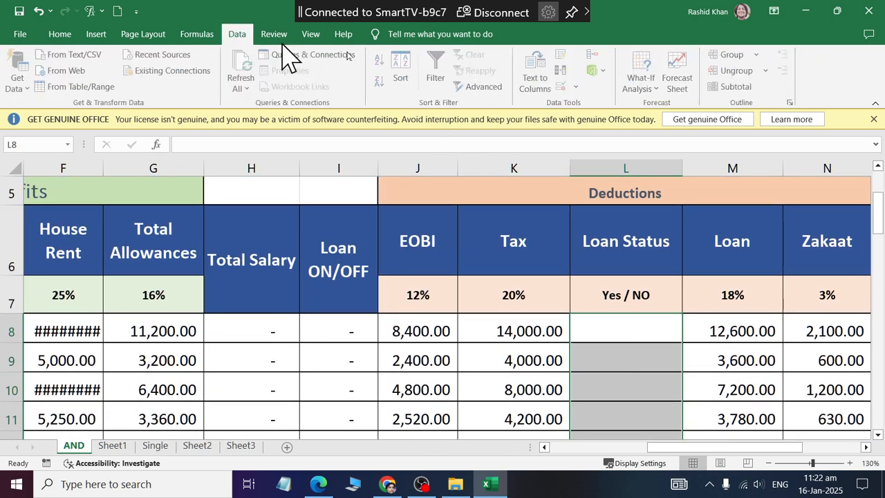
left_click(578, 89)
left_click(588, 105)
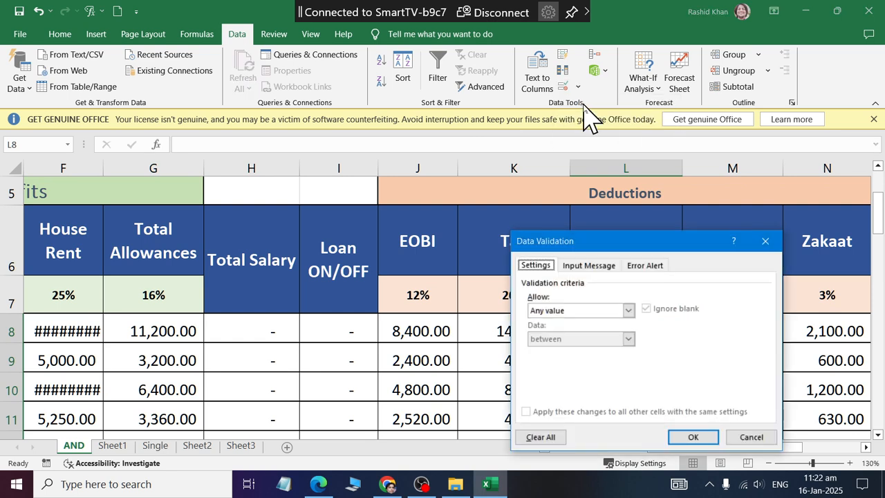
left_click(608, 312)
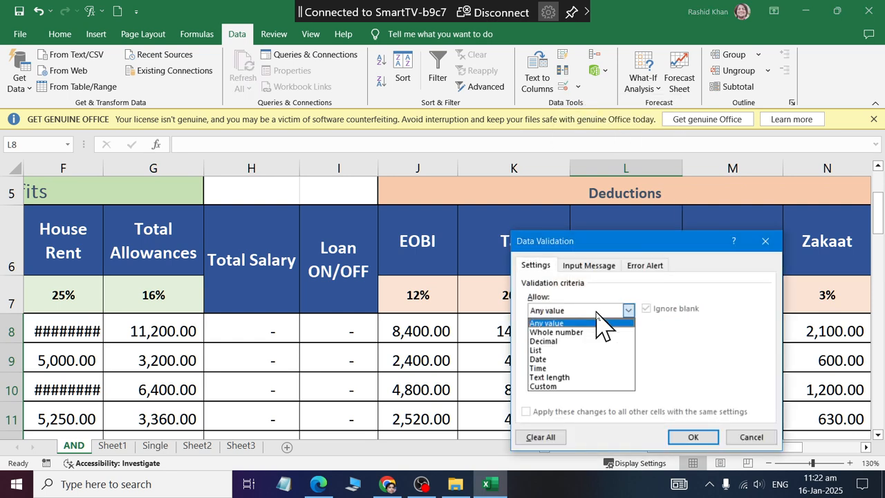
left_click(590, 377)
left_click(595, 311)
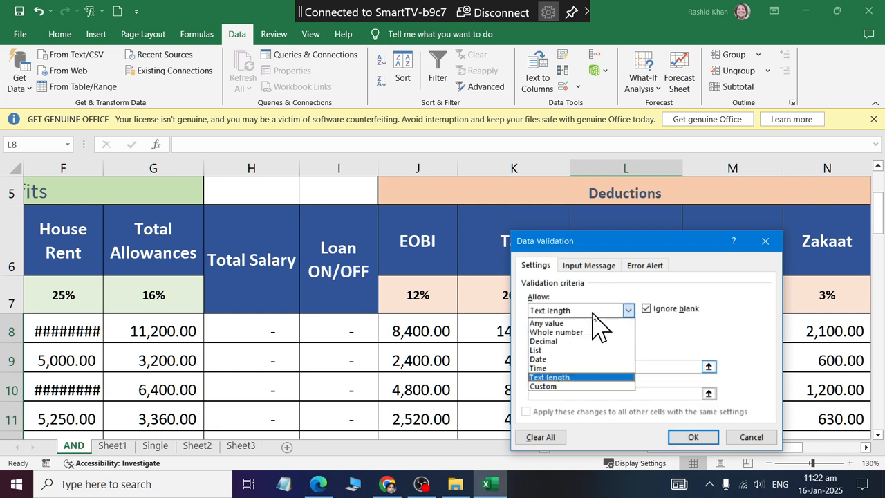
left_click(590, 350)
left_click(581, 367)
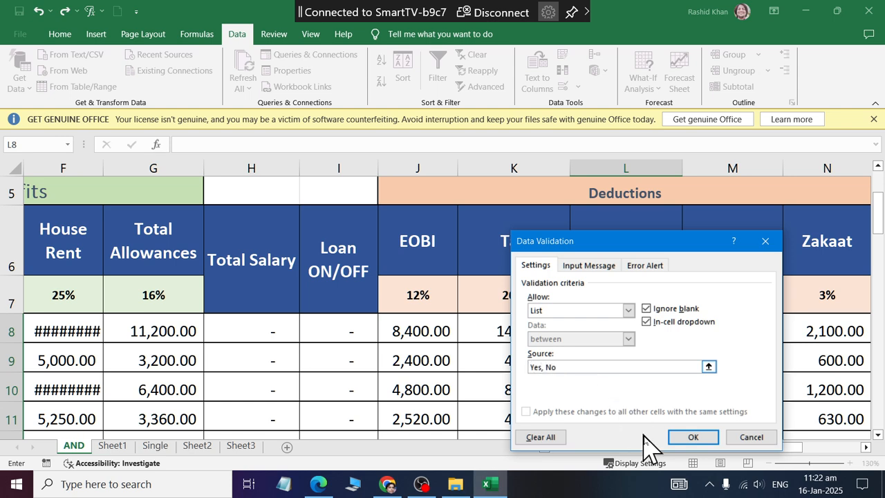
left_click(677, 436)
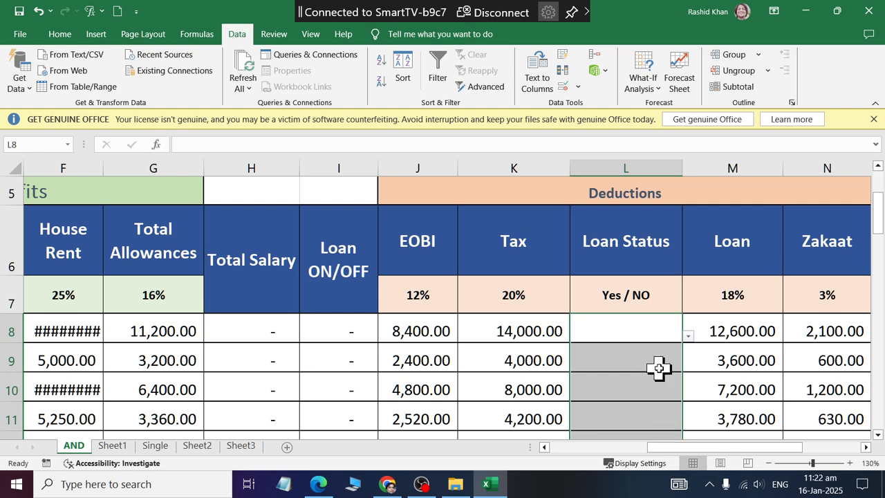
Step: Choose Yes in L8 and No in L9 from the validation list, and narrow the Loan Status column
left_click(648, 336)
left_click(688, 337)
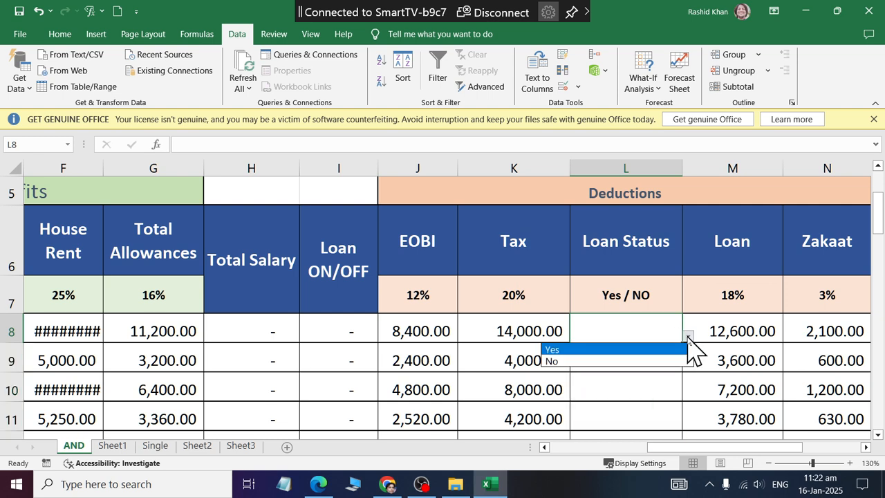
left_click(674, 349)
left_click(676, 358)
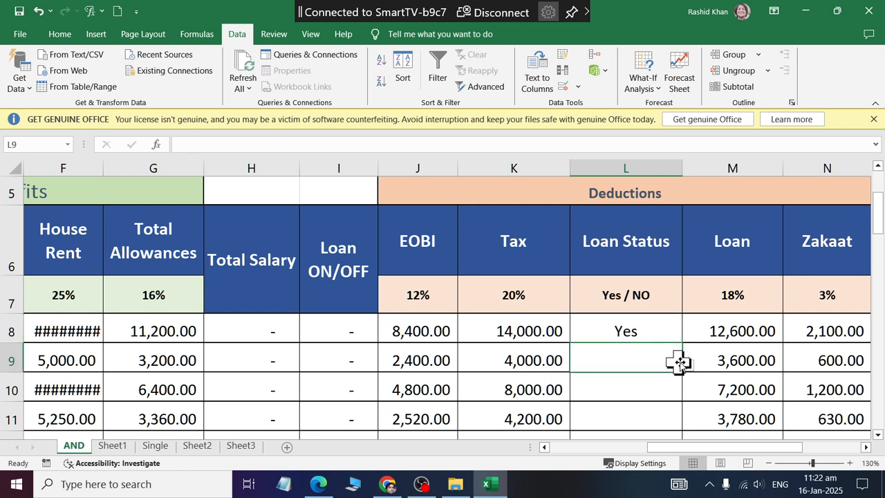
left_click(688, 366)
left_click(664, 391)
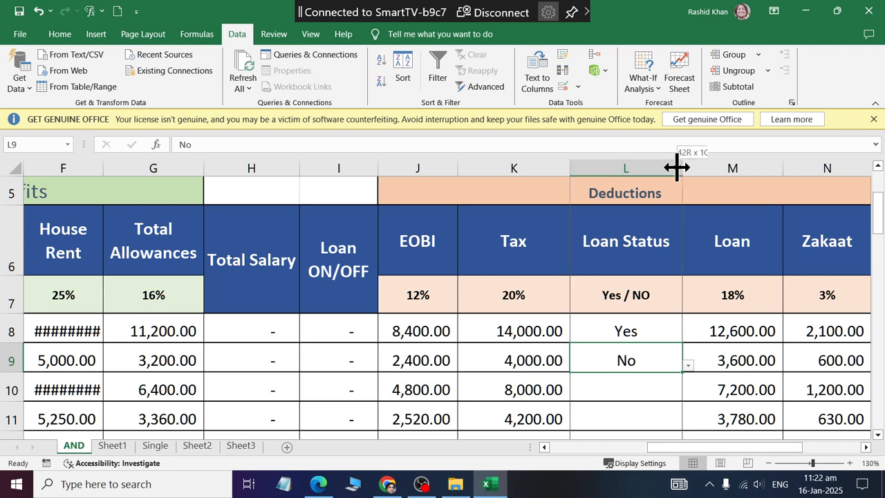
left_click_drag(680, 168, 656, 170)
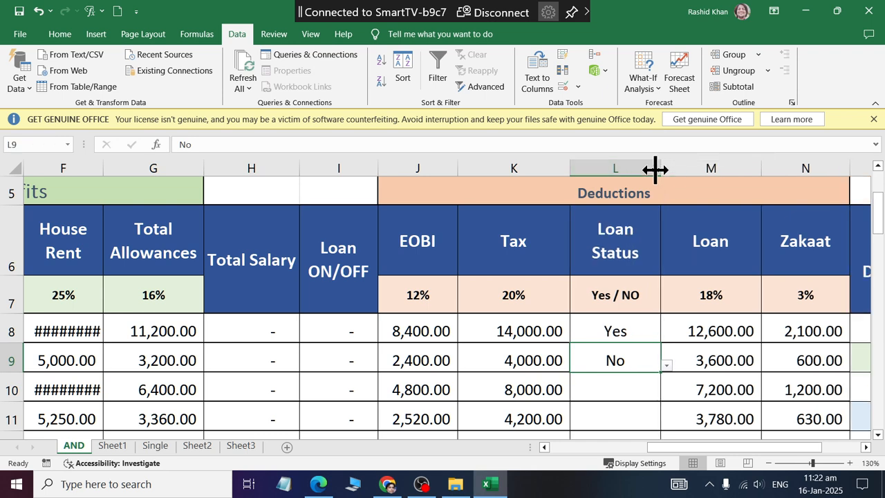
Step: Choose No in L10 and Yes in L11 from the Loan Status validation list
scroll(642, 256, "down", 2)
left_click(654, 218)
left_click(666, 227)
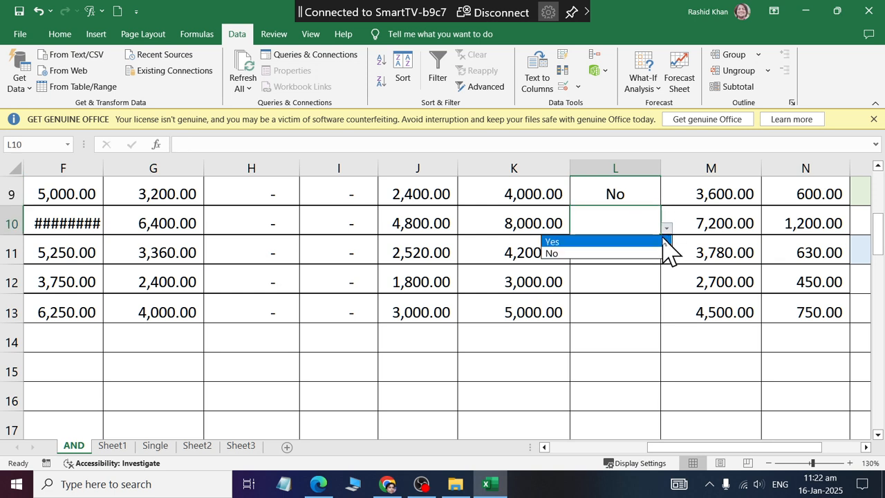
left_click(655, 253)
left_click(652, 252)
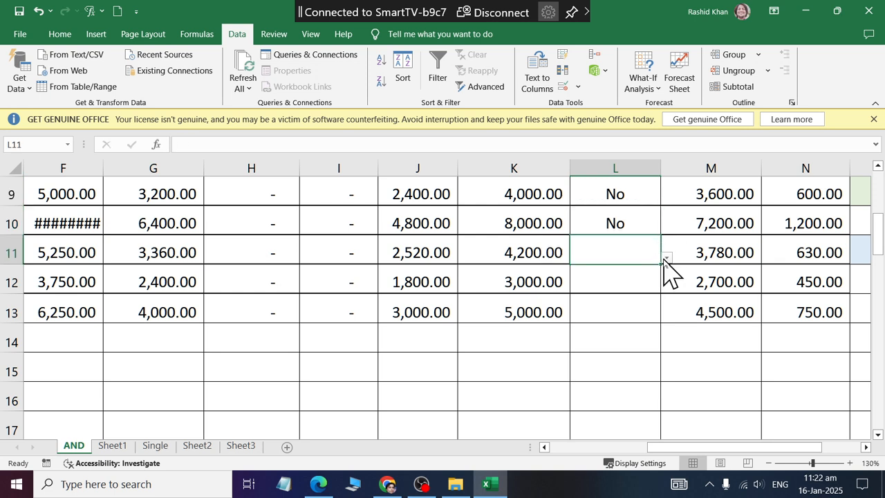
left_click(666, 258)
left_click(657, 270)
Step: Choose Yes in L12 and No in L13 from the Loan Status validation list
left_click(648, 282)
left_click(667, 298)
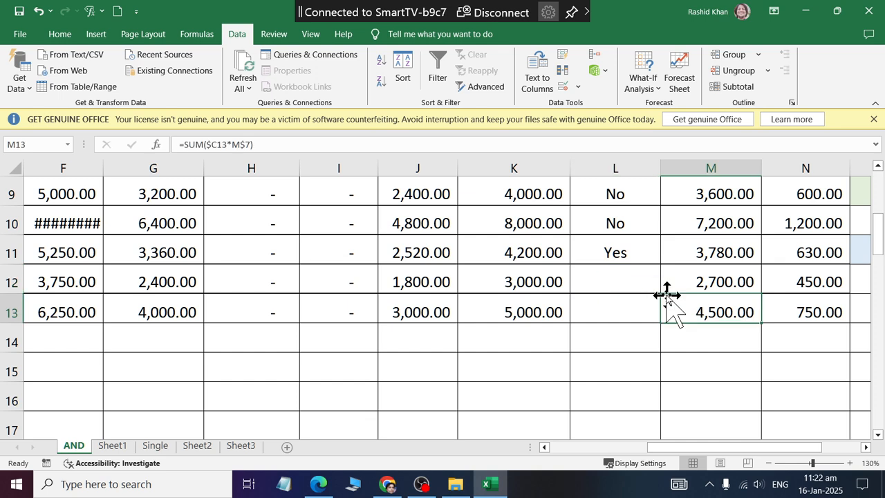
left_click(647, 286)
left_click(666, 287)
left_click(653, 298)
left_click(646, 308)
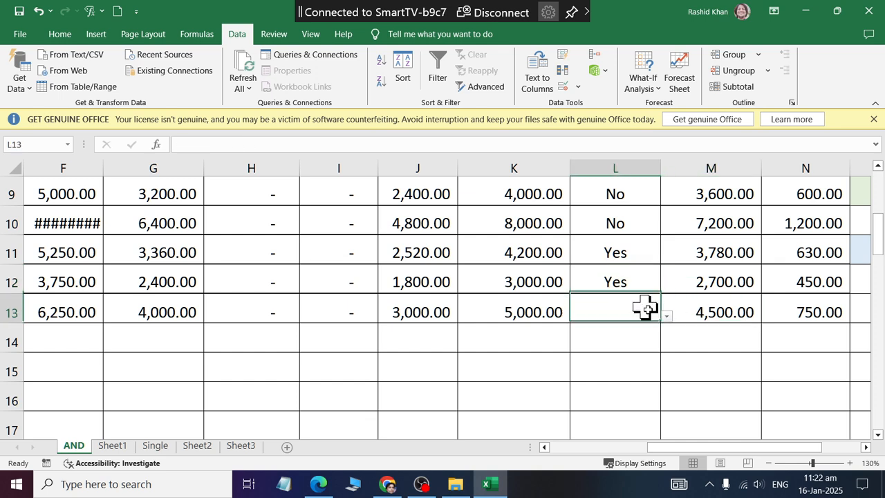
left_click(666, 316)
left_click(657, 340)
scroll(693, 296, "up", 3)
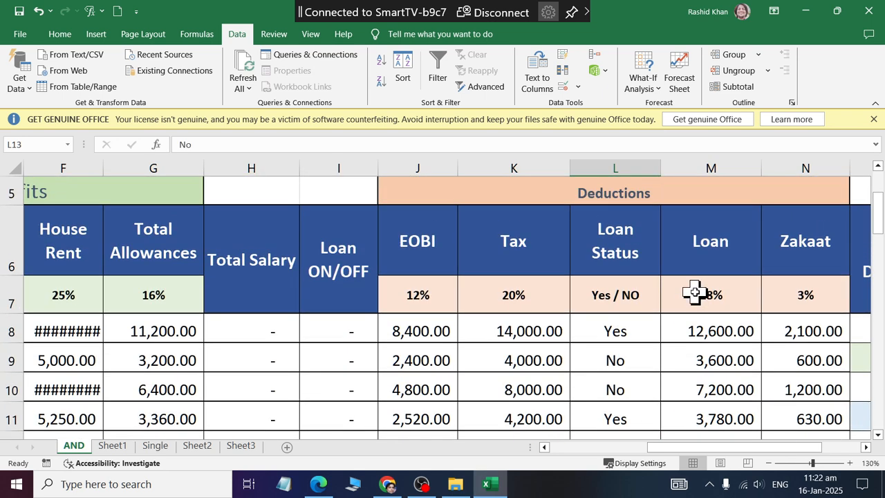
left_click_drag(689, 447, 728, 448)
scroll(685, 413, "down", 2)
scroll(683, 410, "up", 2)
scroll(683, 410, "up", 1)
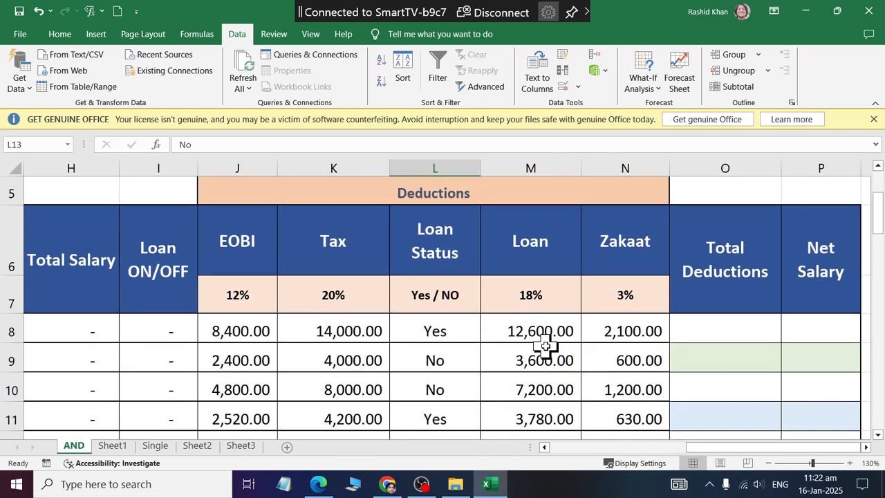
left_click_drag(544, 339, 604, 426)
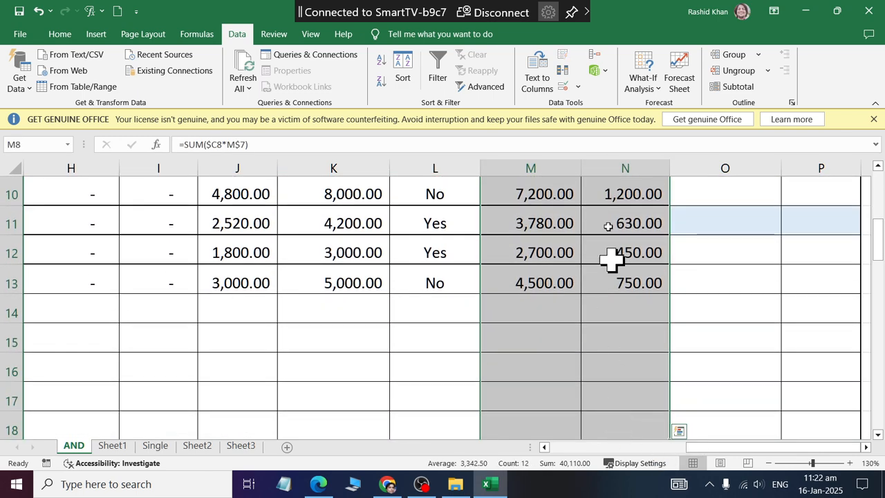
left_click(59, 34)
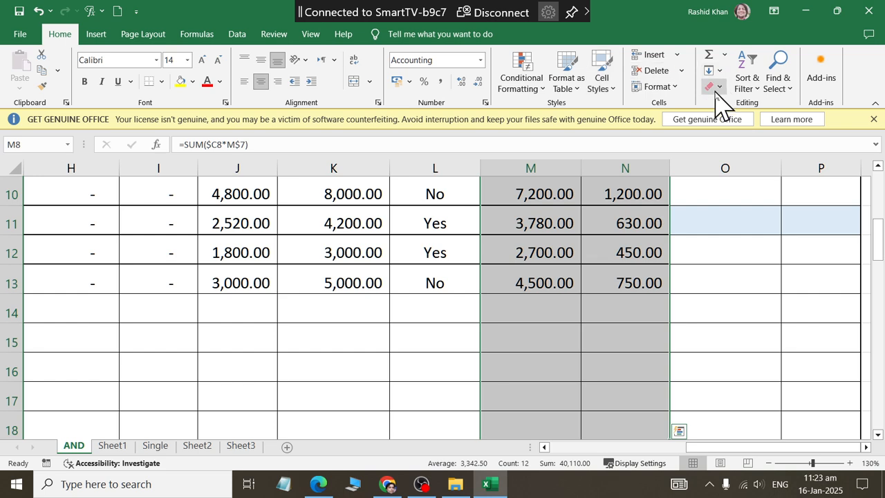
left_click(713, 86)
scroll(558, 231, "up", 3)
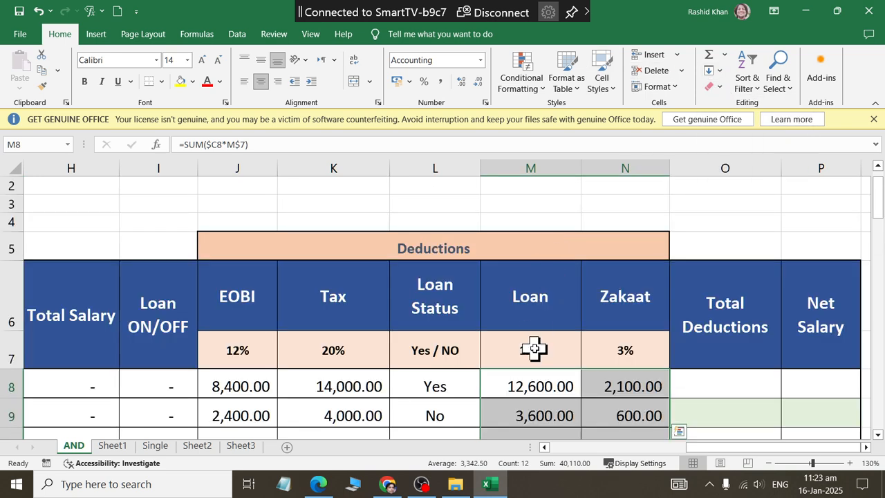
scroll(537, 332, "down", 3)
scroll(537, 315, "up", 1)
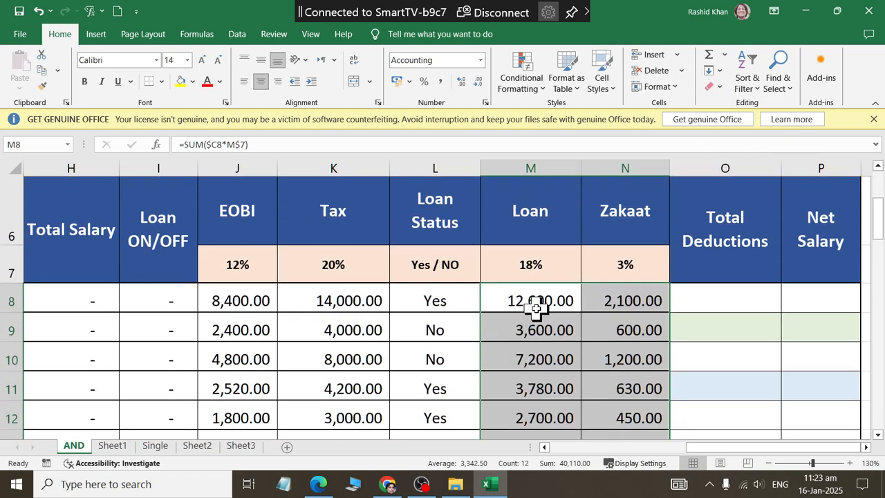
Step: Widen the Loan column and insert "IF(" ahead of SUM in the M8 formula
left_click(545, 302)
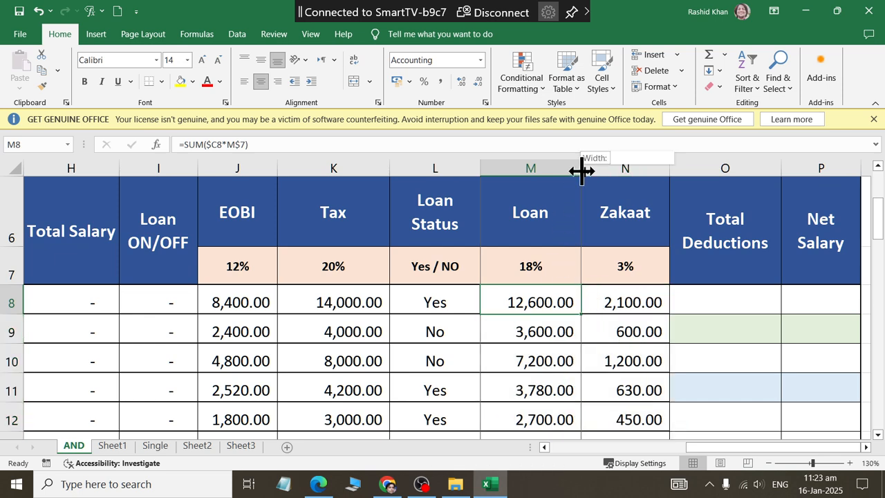
left_click_drag(581, 170, 759, 181)
double_click(666, 303)
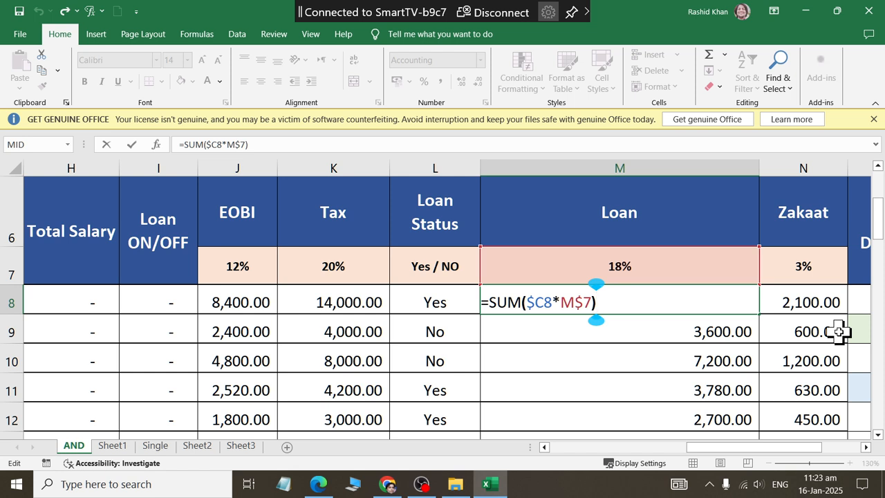
key("Left")
key("Left")
key("Left")
key("Left")
key("Left")
key("Left")
key("Left")
key("Left")
key("Left")
key("Left")
key("Left")
key("Left")
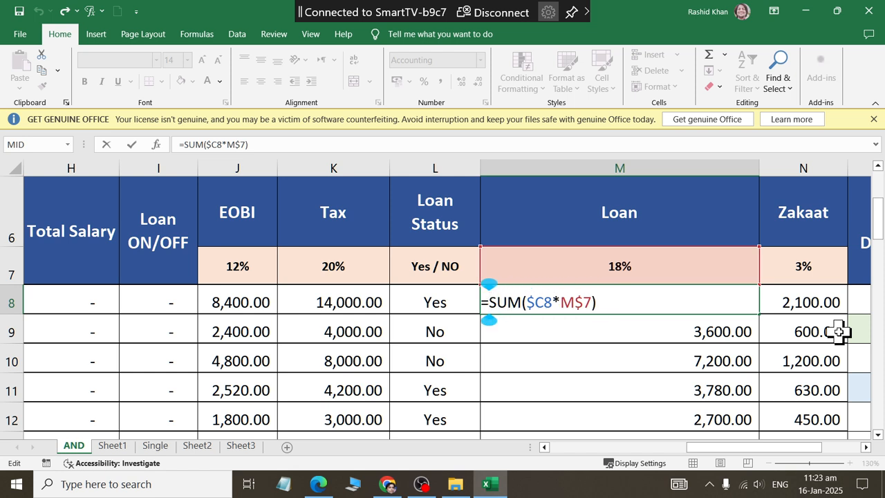
type("IF(")
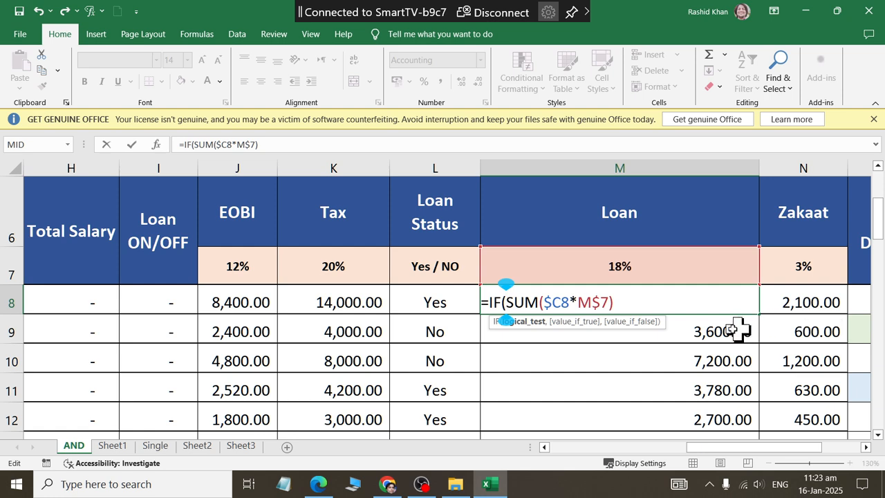
Step: Enter L8="Yes" as the IF condition in M8, separated by a comma from the SUM part
left_click(438, 301)
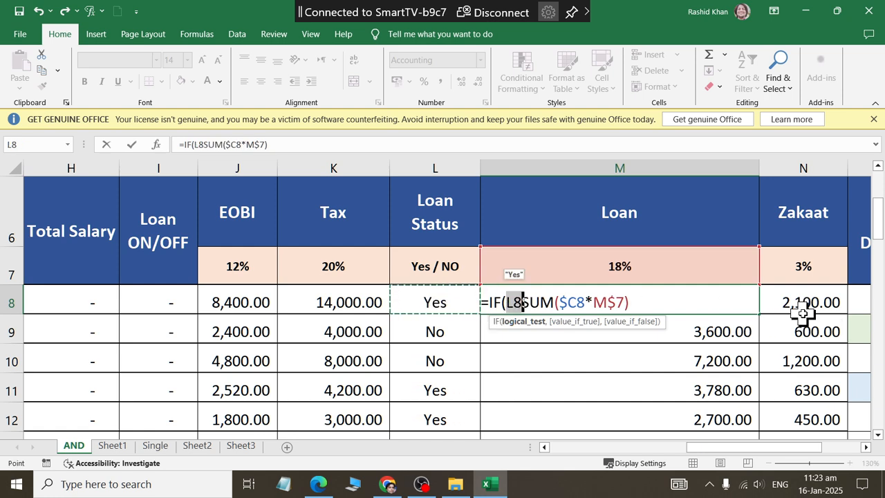
type(">")
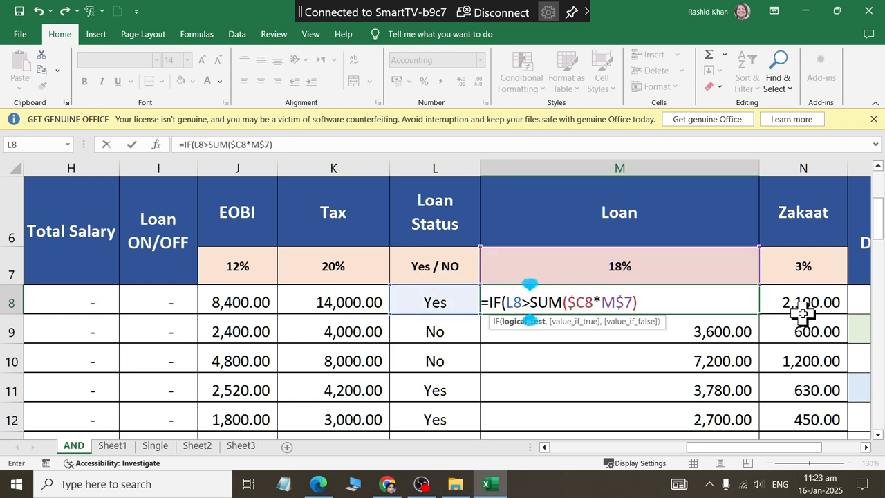
key("BackSpace")
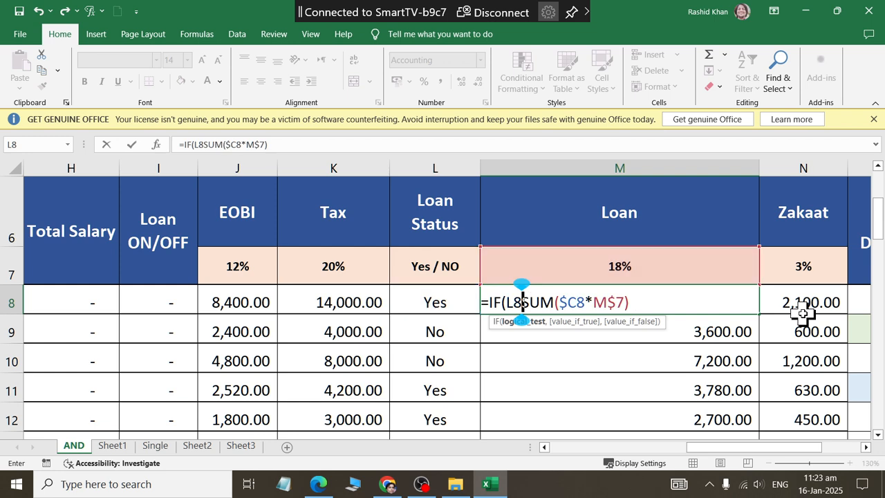
type("=\"")
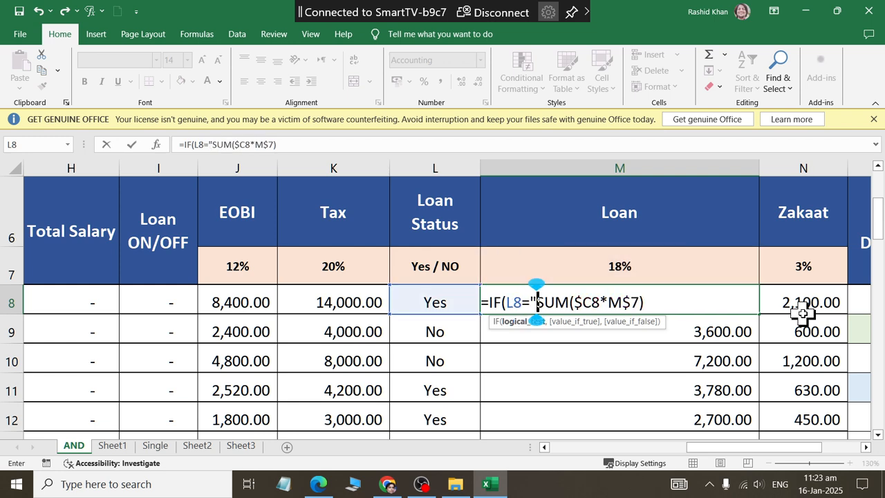
type("Yes")
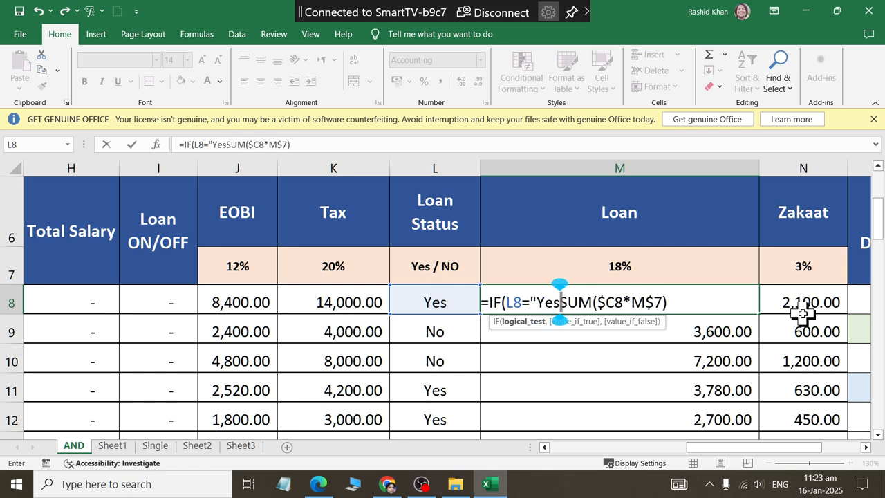
type("\",")
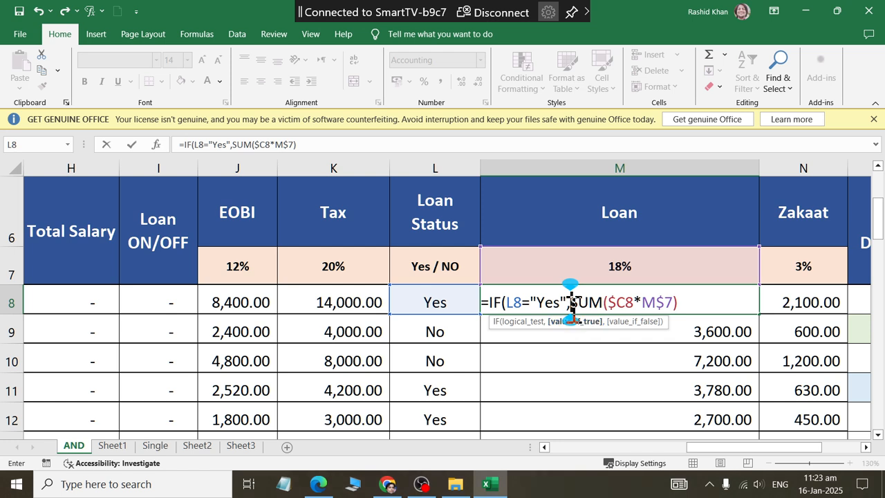
Step: Take the IF(L8="Yes", part out of the M8 formula and put it back ahead of SUM
left_click_drag(572, 302, 678, 301)
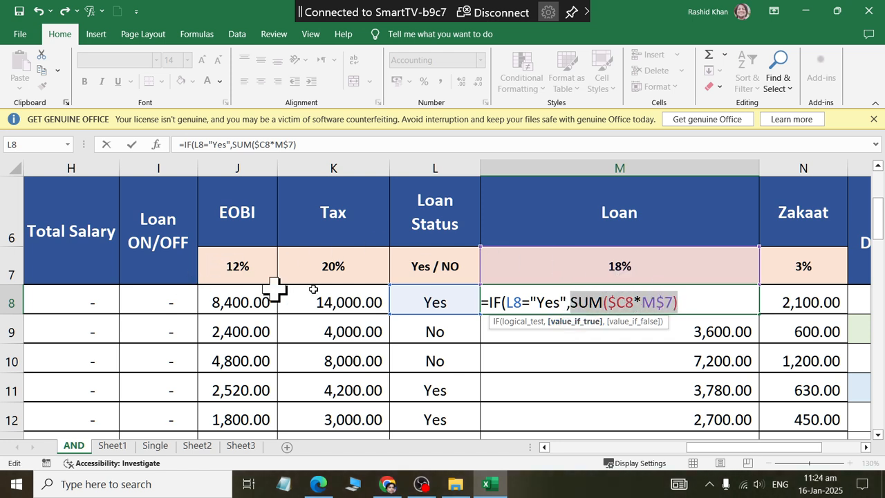
left_click(572, 302)
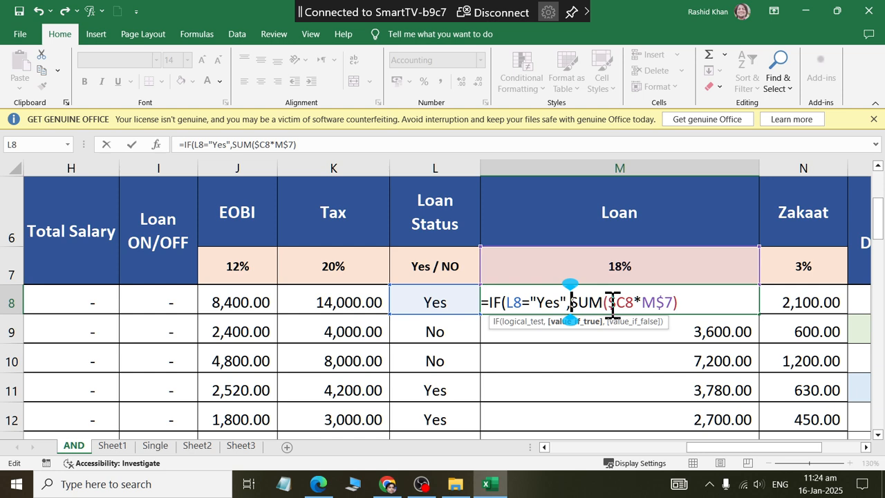
double_click(550, 303)
key("shift+Left")
key("shift+Left")
key("shift+Left")
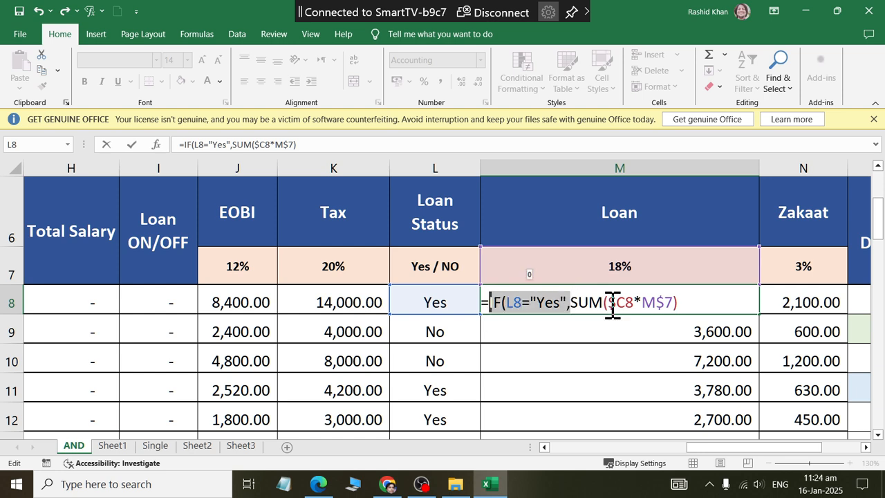
key("BackSpace")
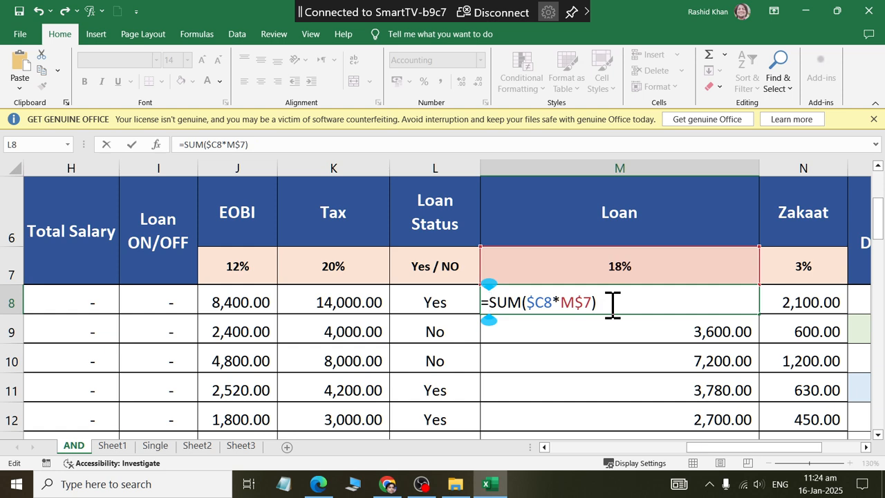
type("IF(L8=\"Yes\",")
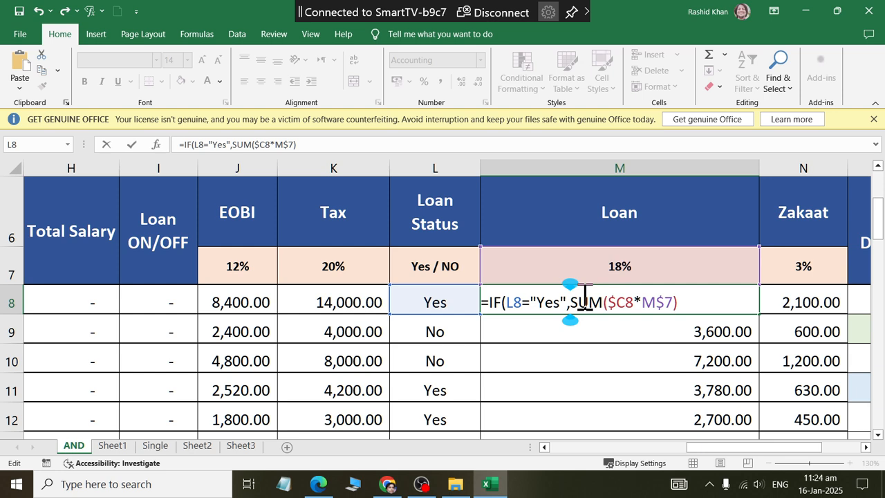
Step: Add "N/A" as the value if false and complete the M8 formula as =IF(L8="Yes",SUM($C8*M$7),"N/A")
left_click(702, 303)
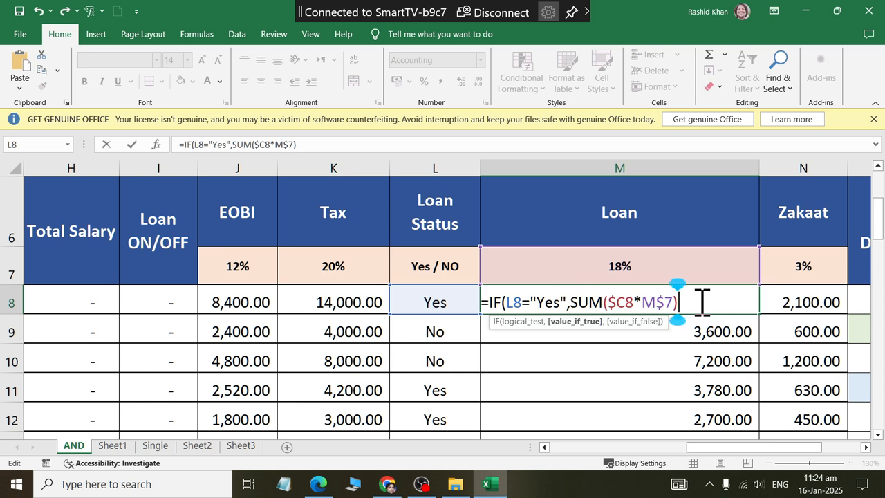
type(",")
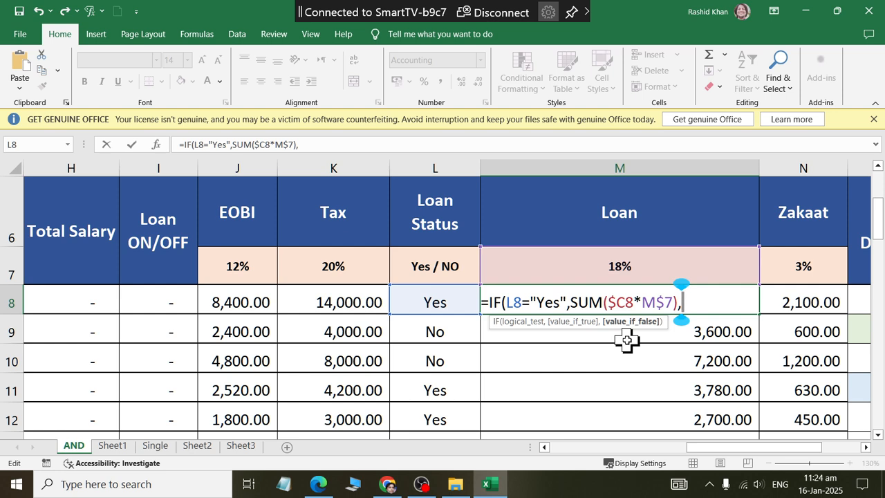
type("\"N")
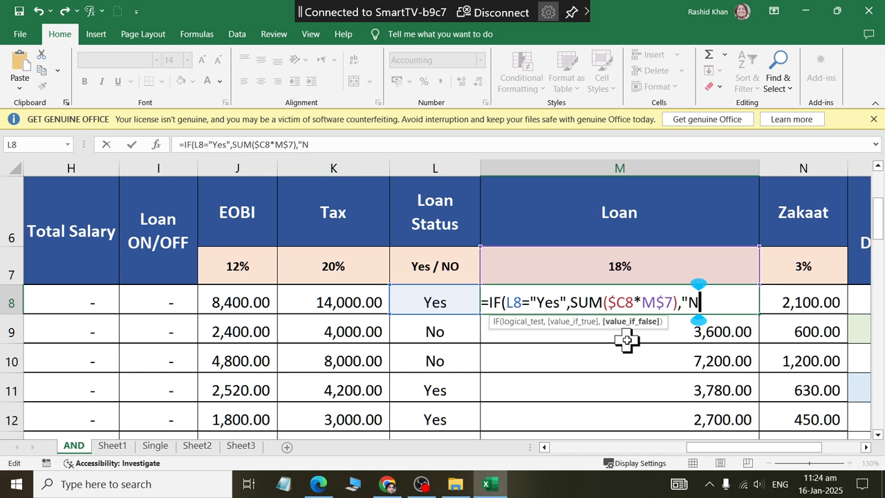
type(".A")
key("BackSpace")
key("BackSpace")
type(".A")
key("BackSpace")
key("BackSpace")
type("/")
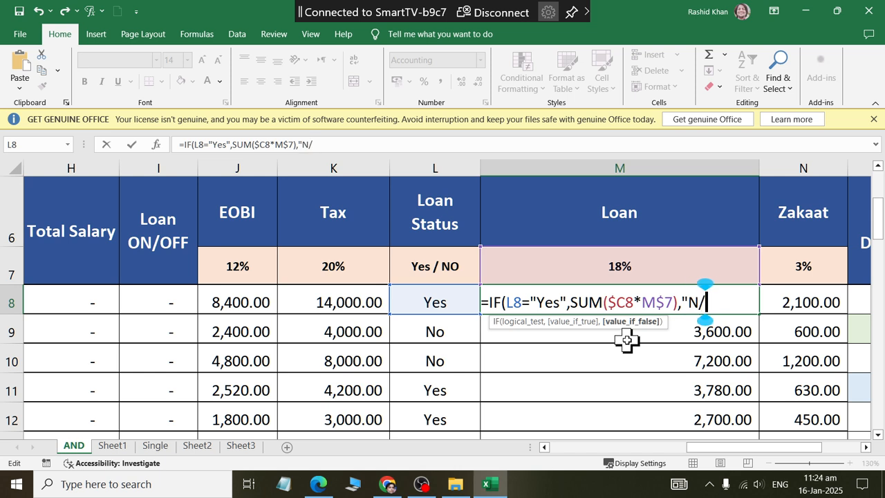
type("A\"")
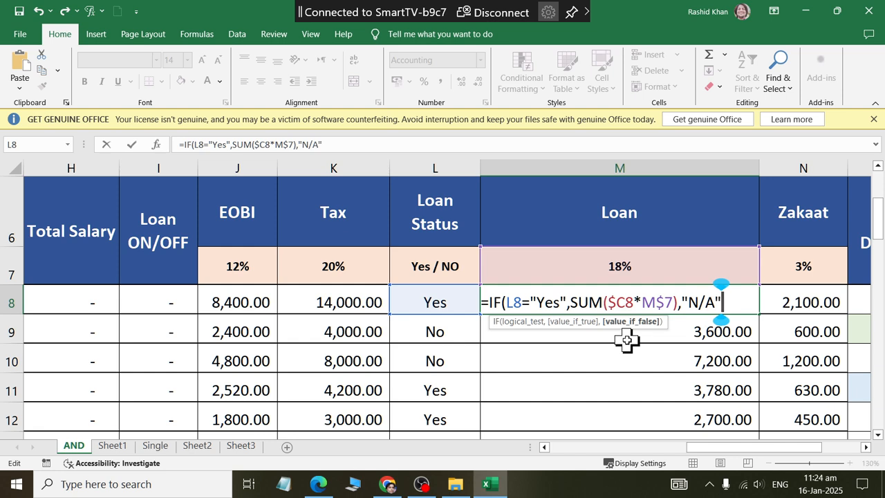
type(")")
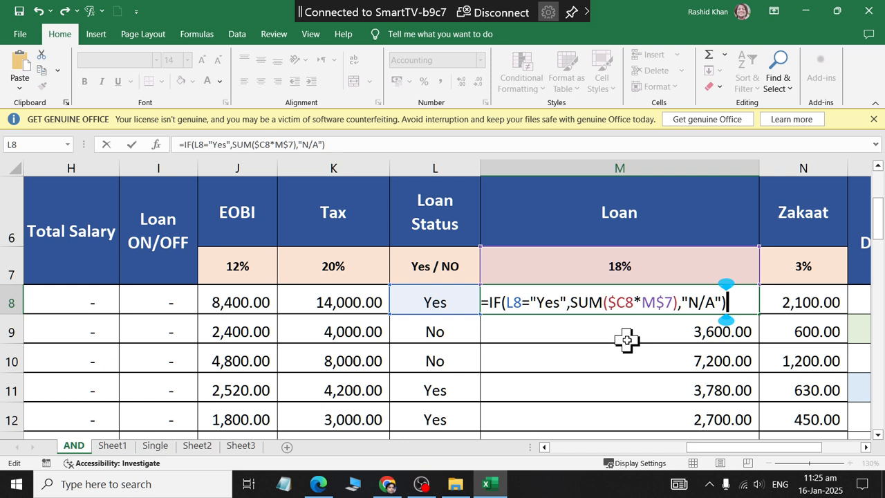
key("Return")
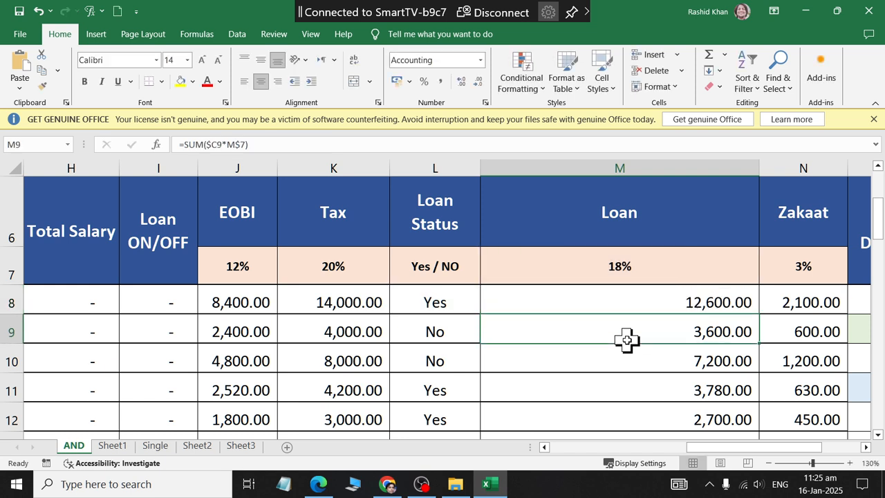
Step: Fill the IF formula from M8 down the Loan column
left_click(731, 287)
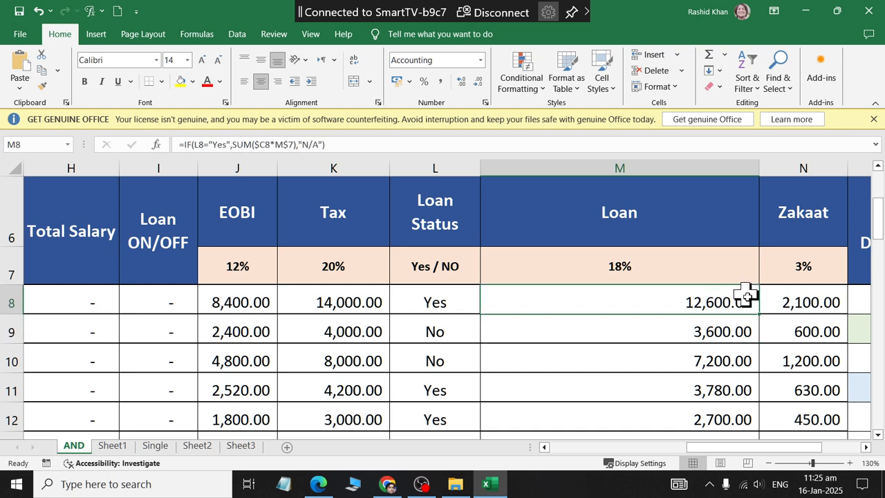
double_click(761, 316)
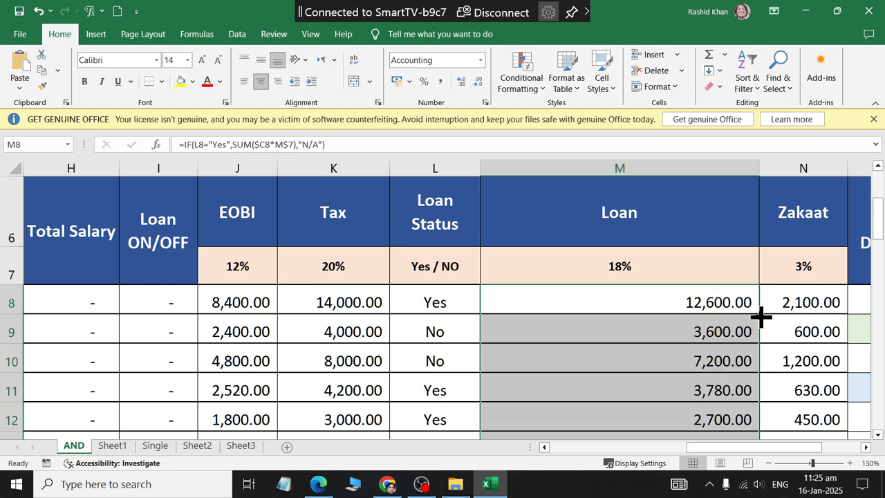
scroll(761, 316, "down", 1)
scroll(761, 316, "up", 2)
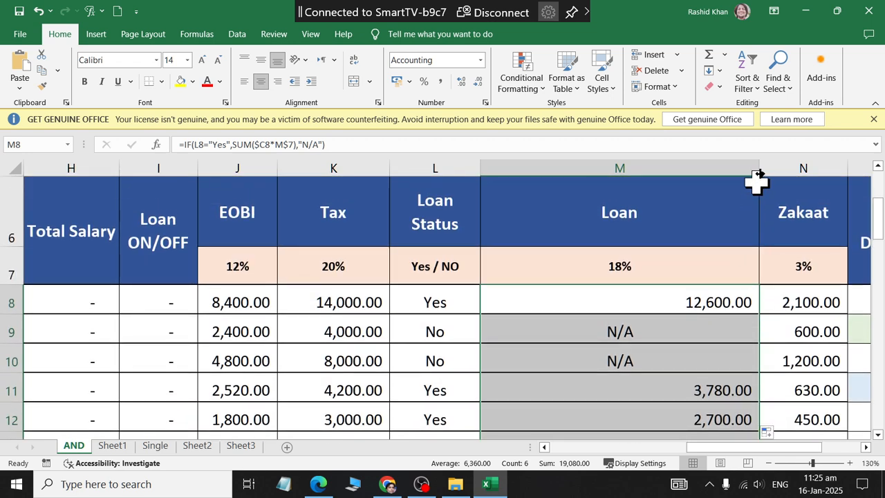
Step: Narrow the Loan column M to roughly the width of its neighbouring columns
left_click_drag(761, 166, 583, 169)
scroll(579, 271, "down", 2)
scroll(579, 270, "up", 2)
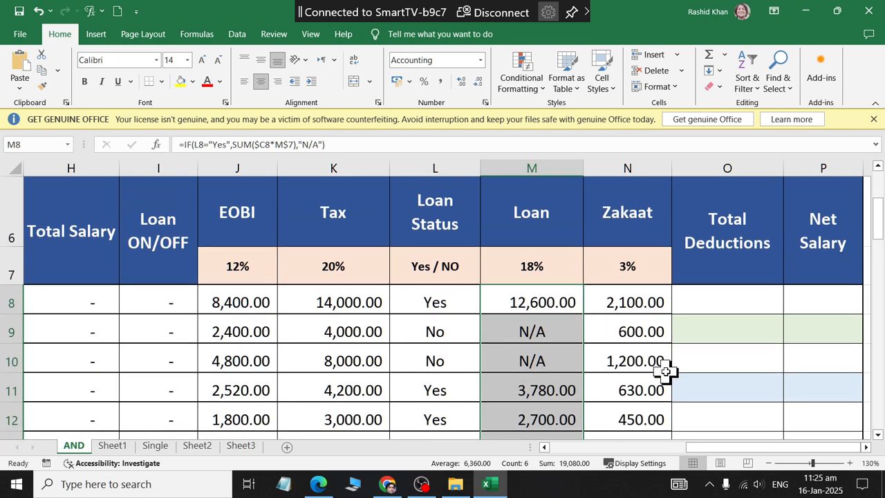
Step: Review the complete IF formula in M8 up to its closing bracket, leaving it as is
double_click(552, 302)
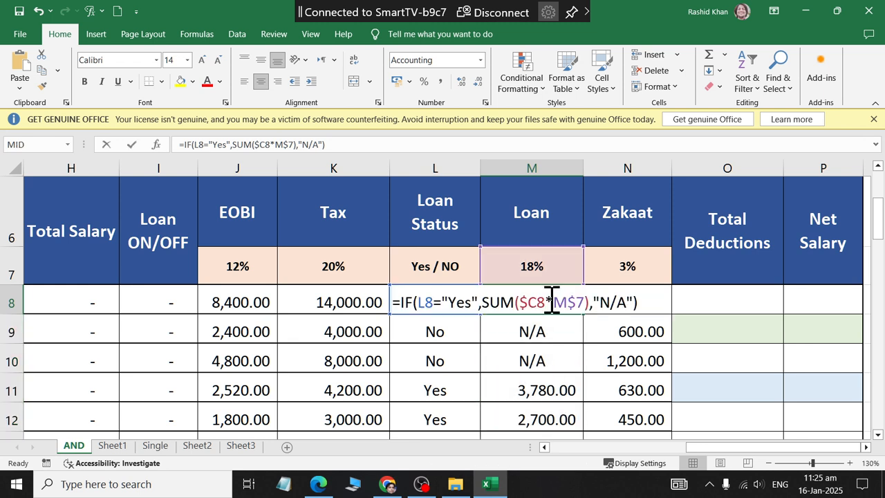
left_click(634, 302)
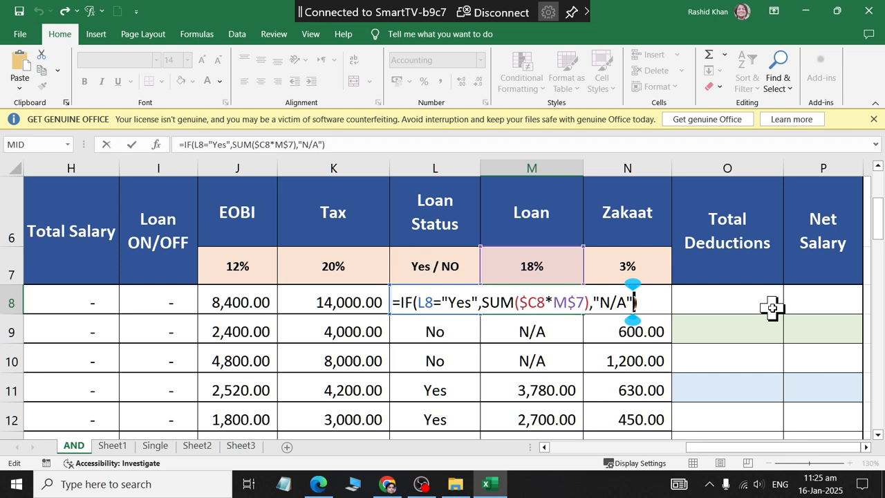
key("Return")
Step: Test the Loan Status dropdown in L9 by choosing Yes and switching it back to No
left_click(442, 318)
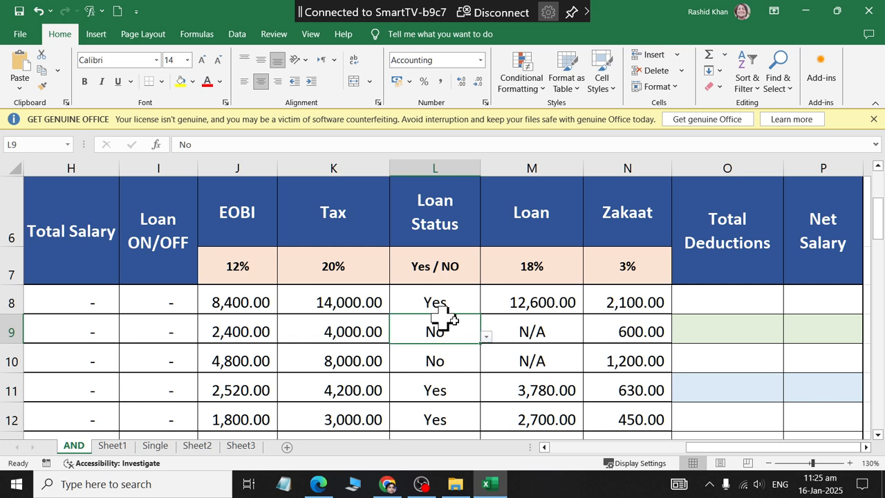
left_click(486, 337)
left_click(450, 349)
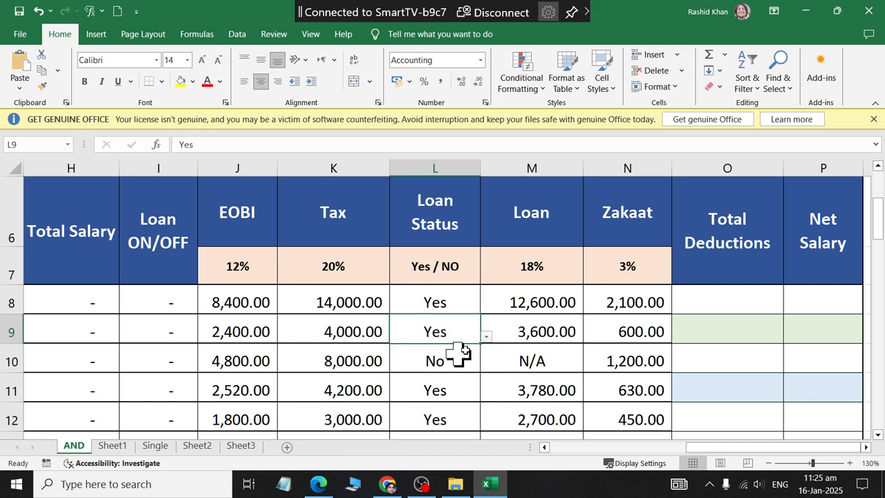
left_click(486, 338)
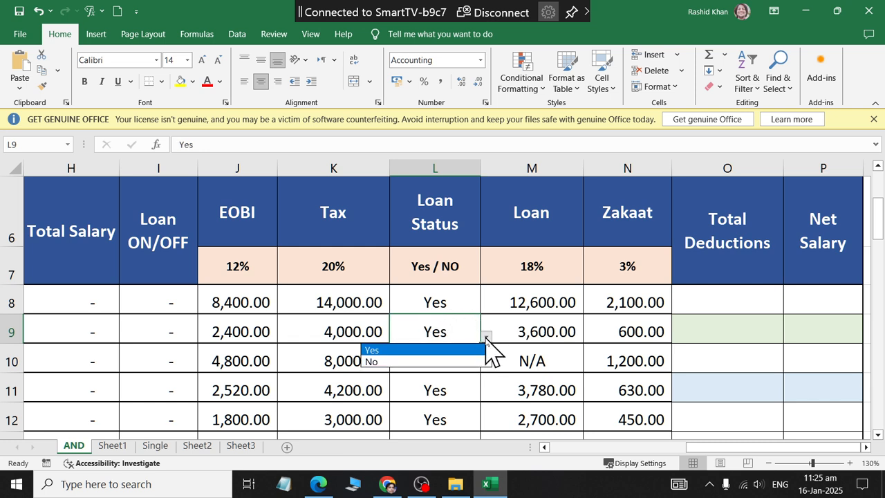
left_click(475, 363)
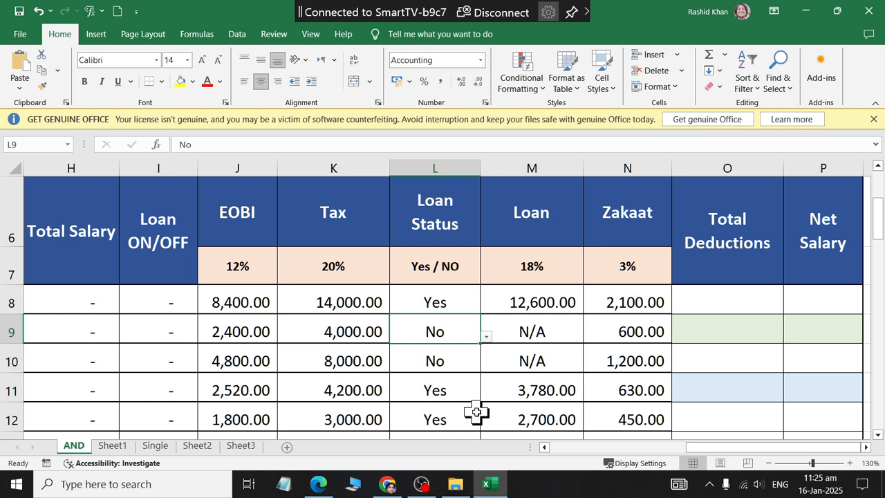
Step: Examine the value-if-true SUM part and the value-if-false "N/A" part of the IF formula in M8
double_click(557, 291)
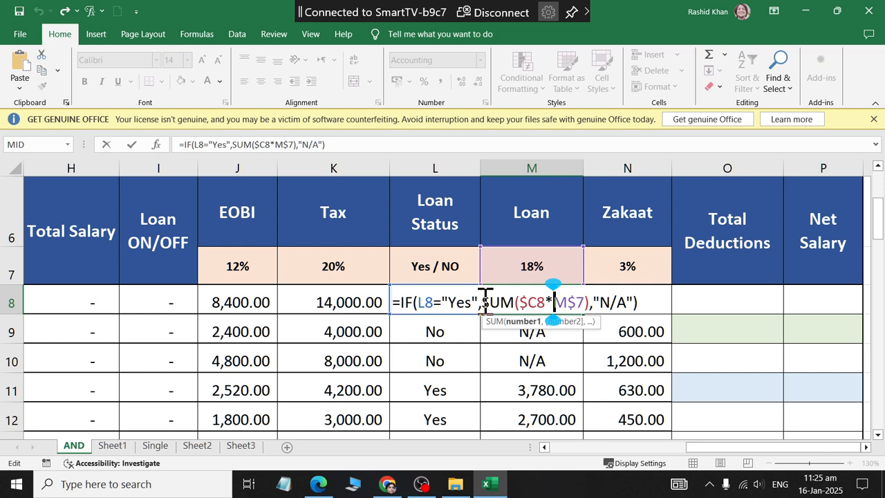
left_click_drag(482, 303, 589, 318)
left_click(603, 303)
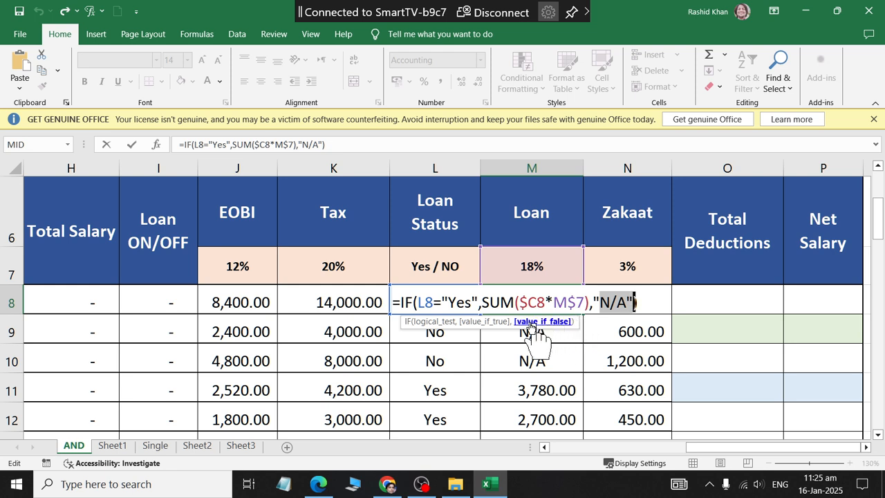
left_click_drag(500, 302, 538, 299)
left_click_drag(596, 305, 621, 302)
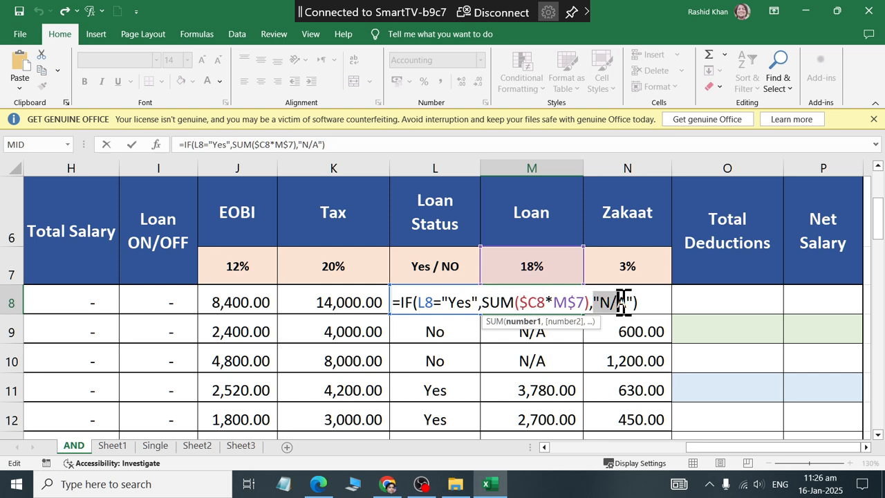
left_click_drag(498, 302, 625, 303)
left_click_drag(500, 299, 643, 305)
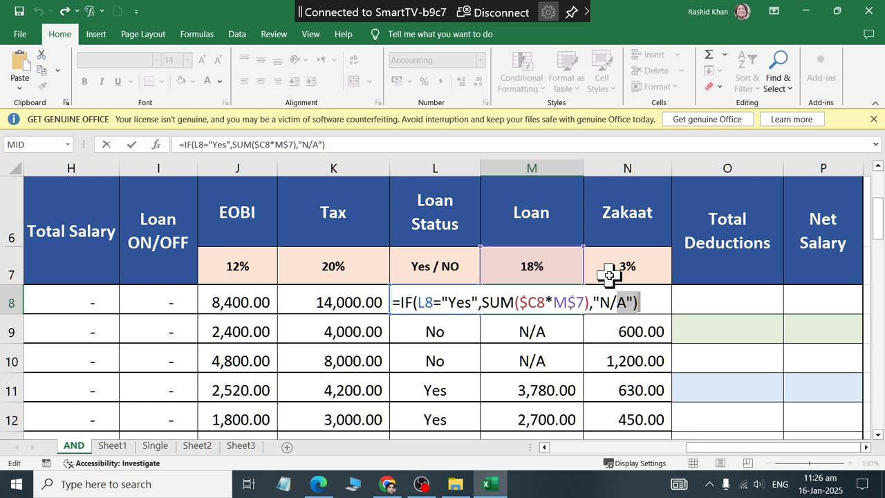
key("Return")
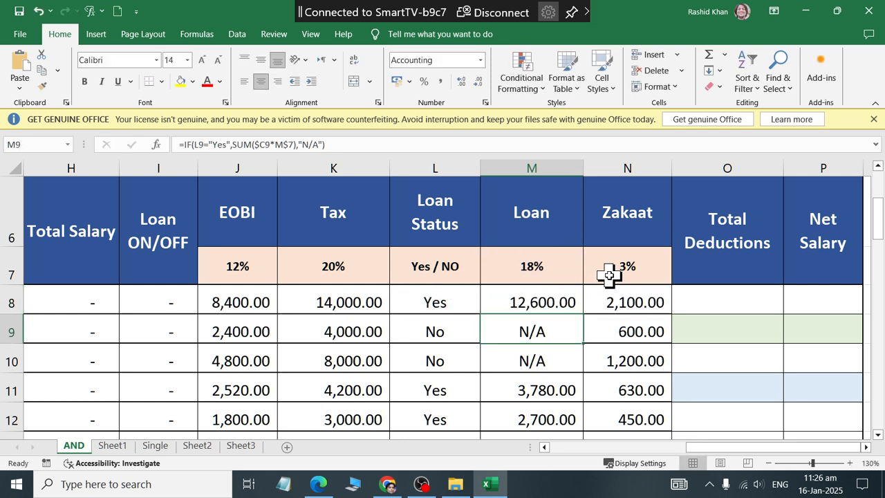
Step: Widen the Tax column K to nearly three times its width and return to the Basic Salary column
left_click(346, 267)
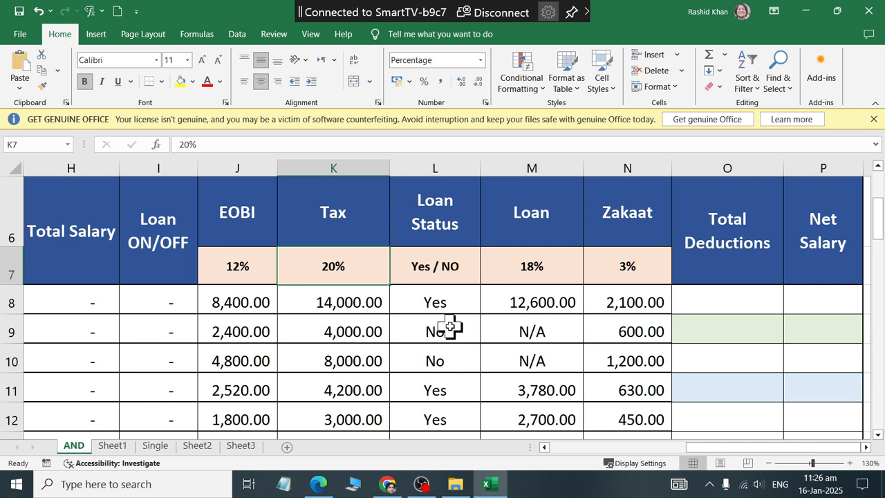
left_click_drag(390, 166, 579, 165)
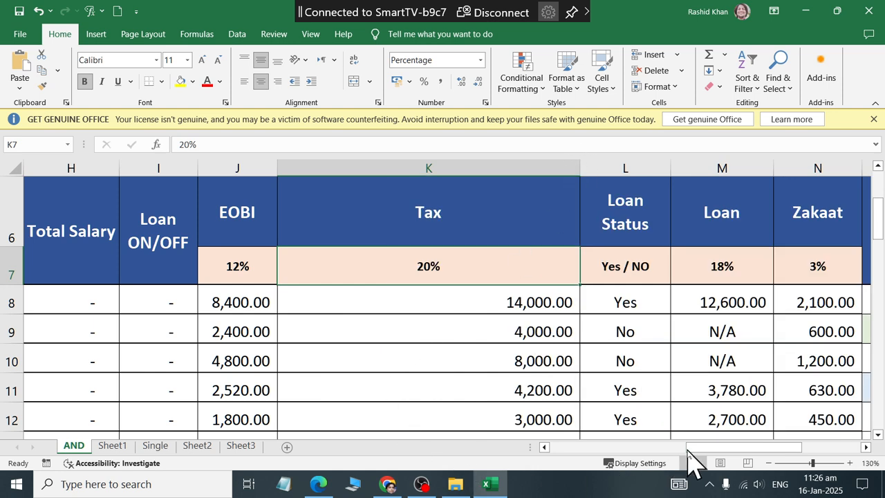
left_click_drag(688, 448, 534, 464)
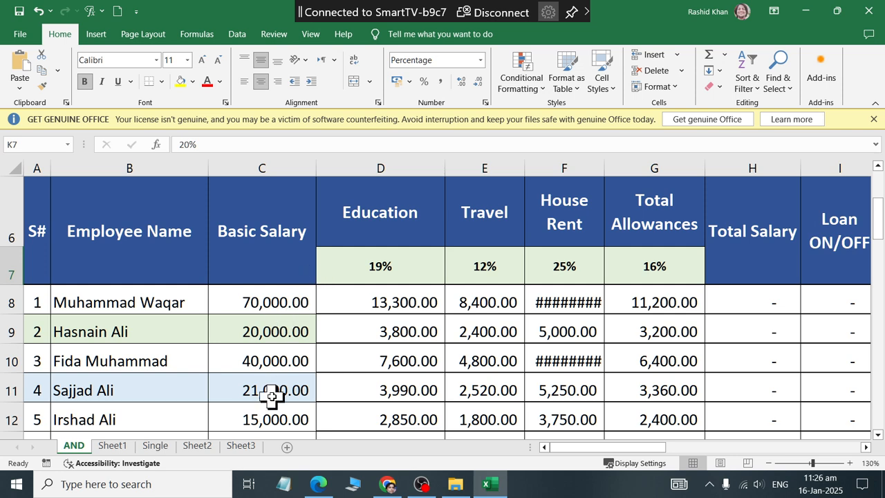
Step: Switch to Notepad by running "notepad", and maximize its empty window
key("super+r")
type("note")
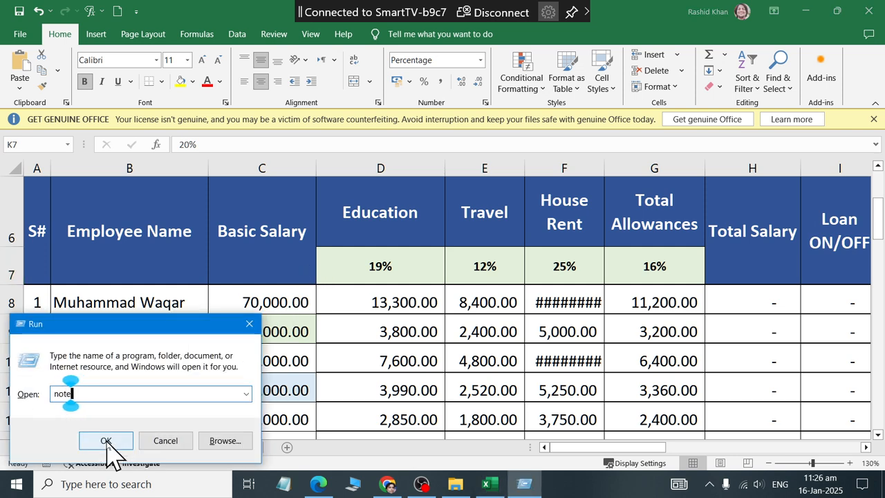
type("pad")
left_click(106, 441)
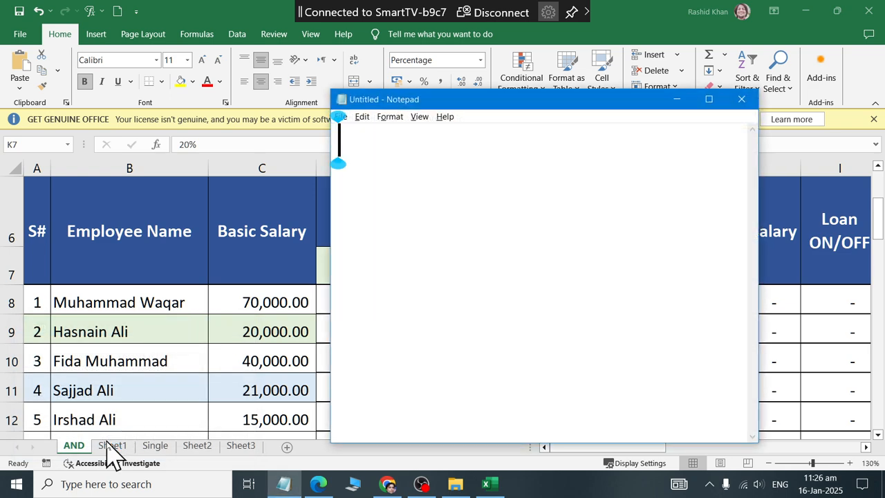
key("super+Up")
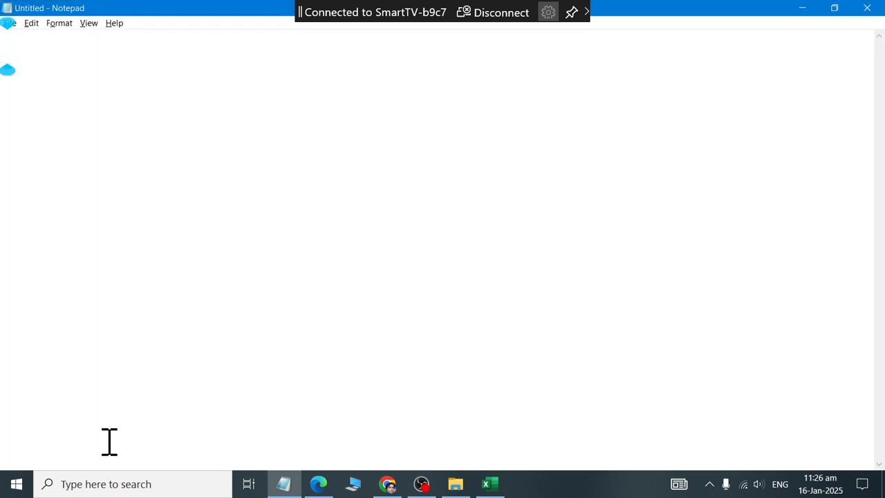
Step: Write the tax rule "20000 > 5%" as the first line of the note
type("20000")
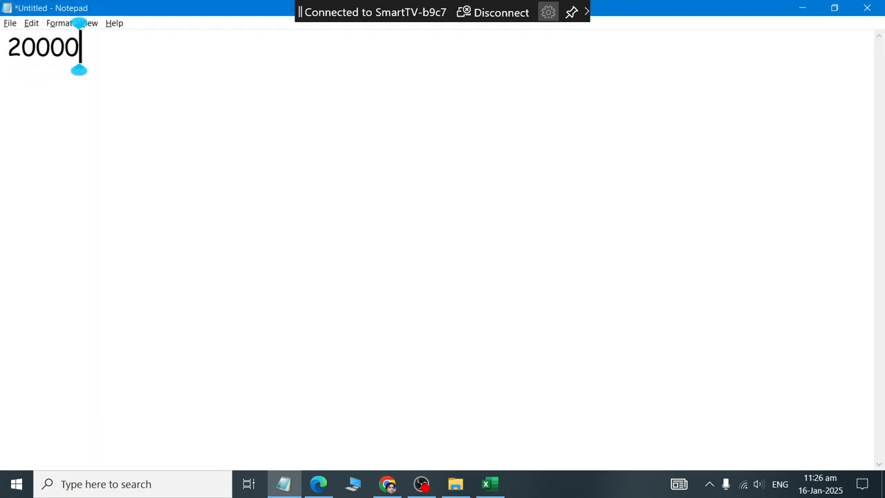
type(" > =")
key("BackSpace")
key("BackSpace")
type("=")
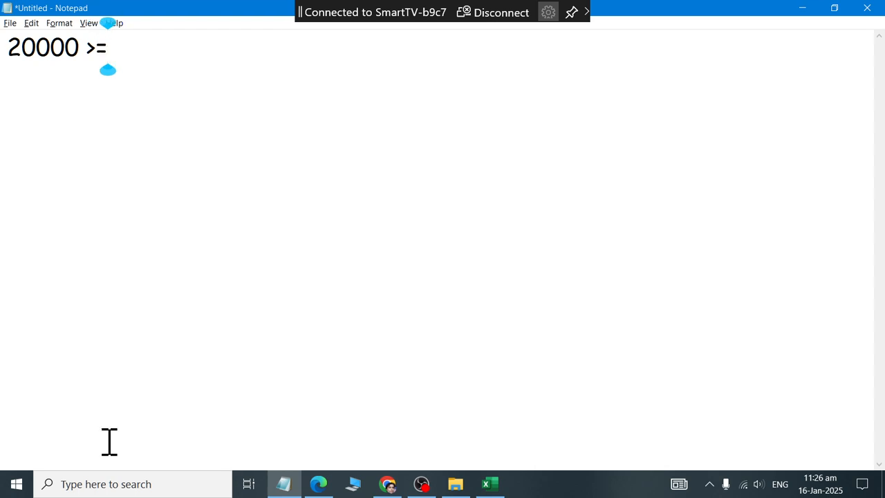
key("BackSpace")
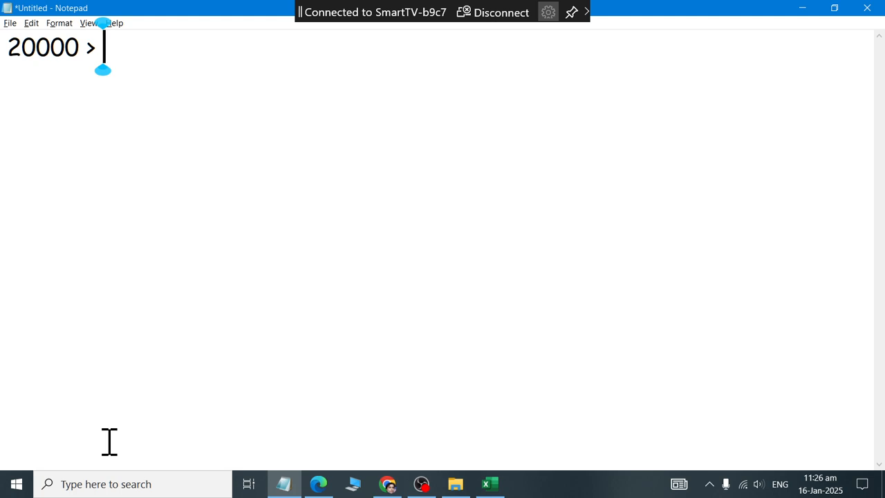
type("5")
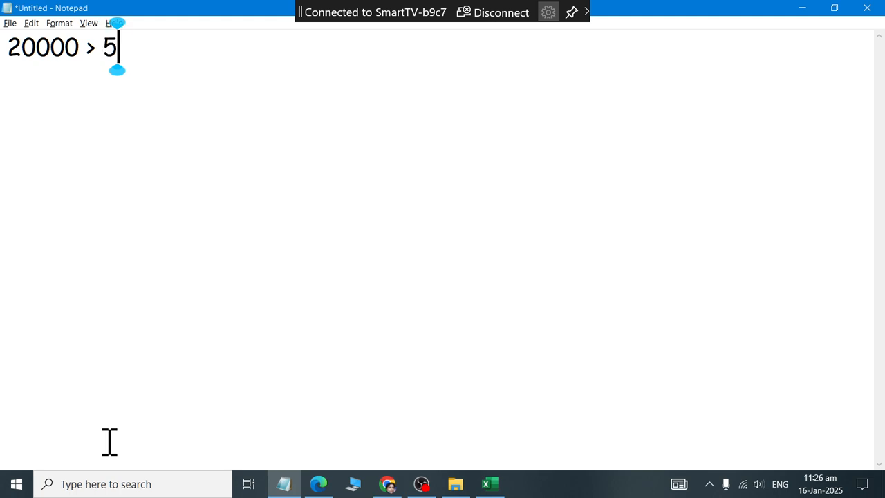
type("%")
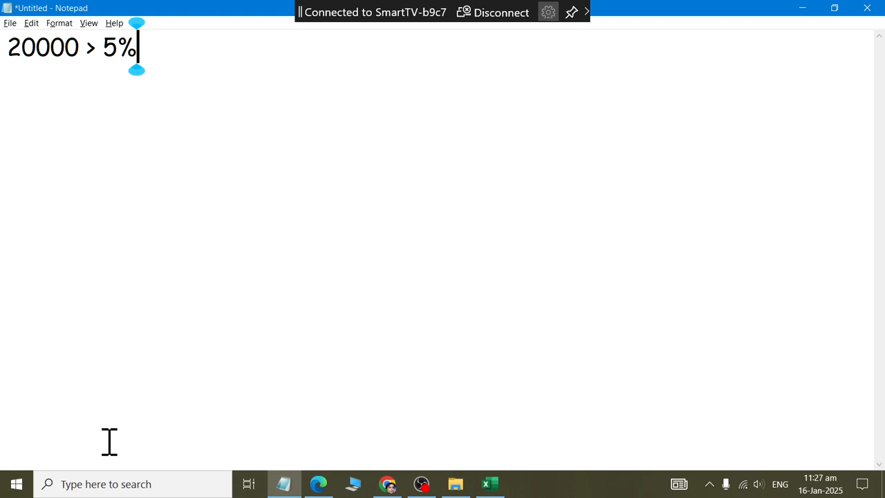
key("Left")
key("Left")
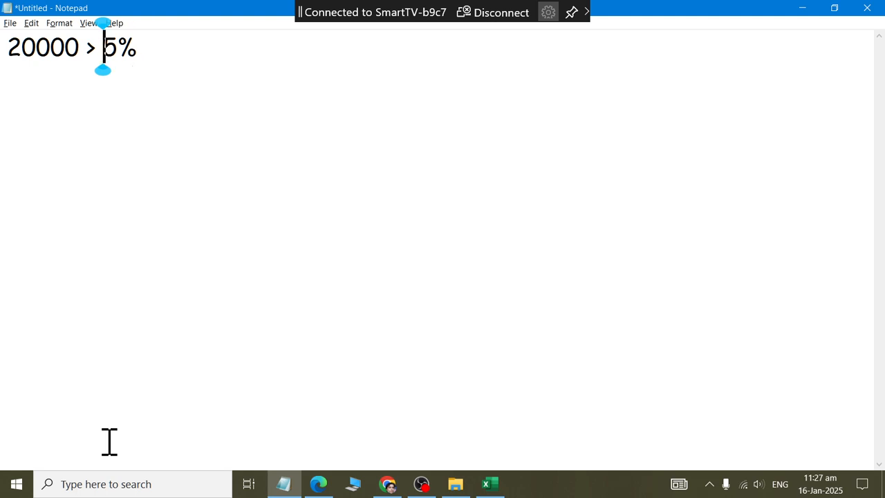
key("Right")
key("Right")
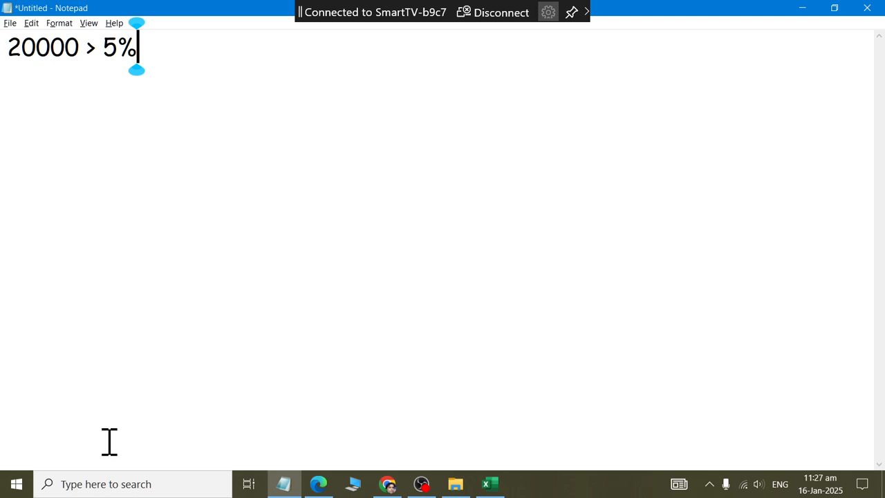
key("Left")
key("Left")
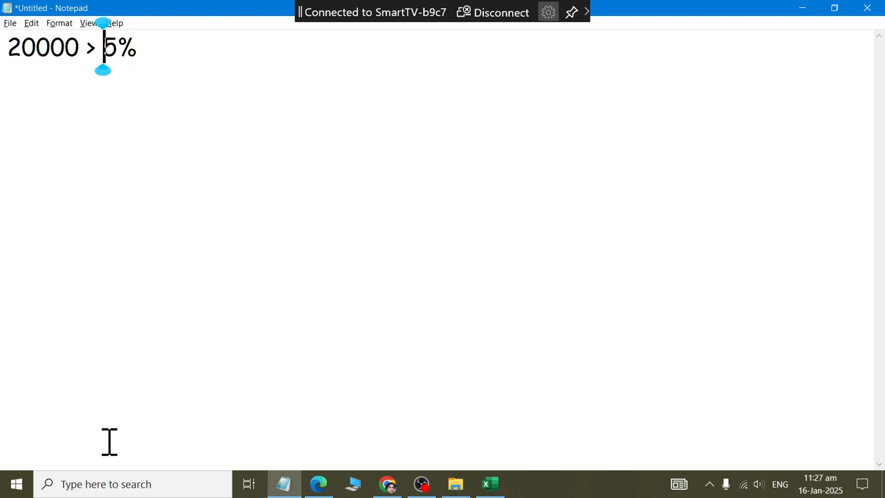
Step: Insert the rule "20000 <= 0%" on a new line above the 5% rule
key("Home")
key("Return")
key("Up")
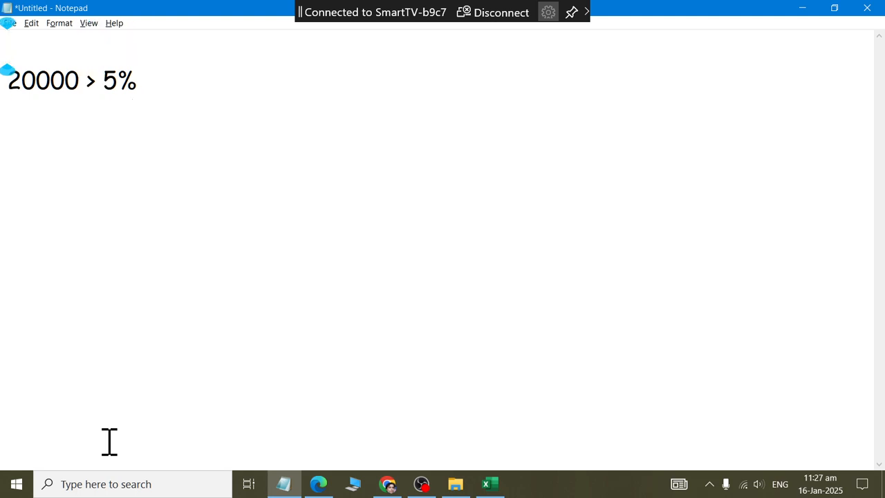
type("20000 ")
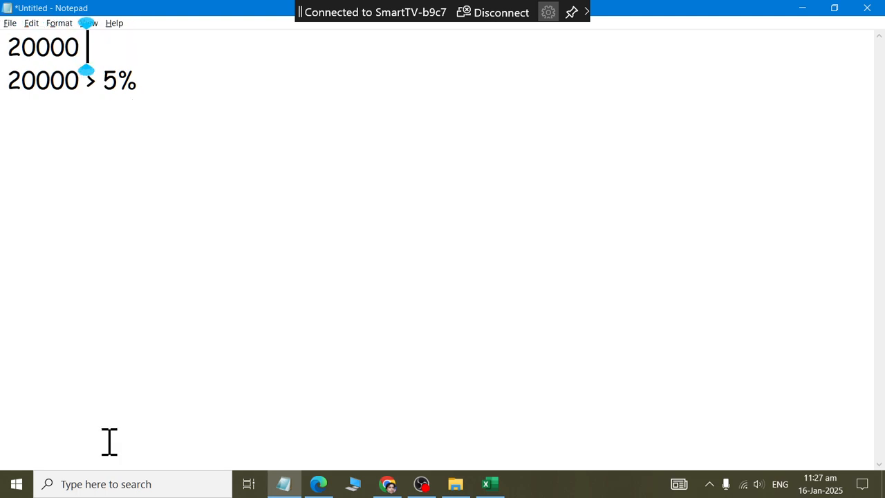
type("<=")
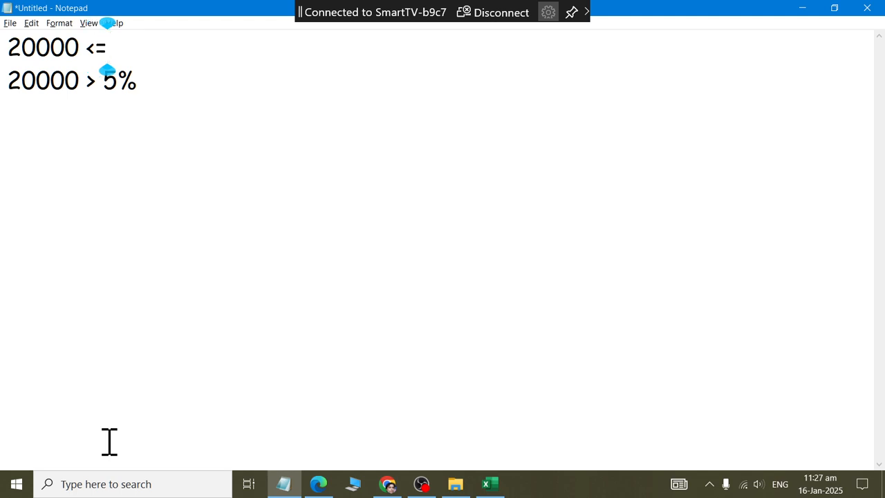
type(" 0%")
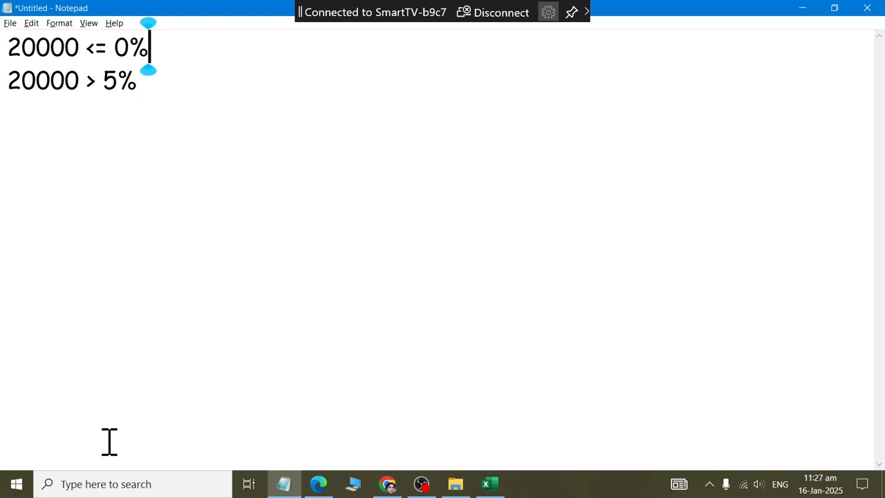
Step: Add the rule "50000 > 10%" below the 5% rule and start a new line under it
key("Down")
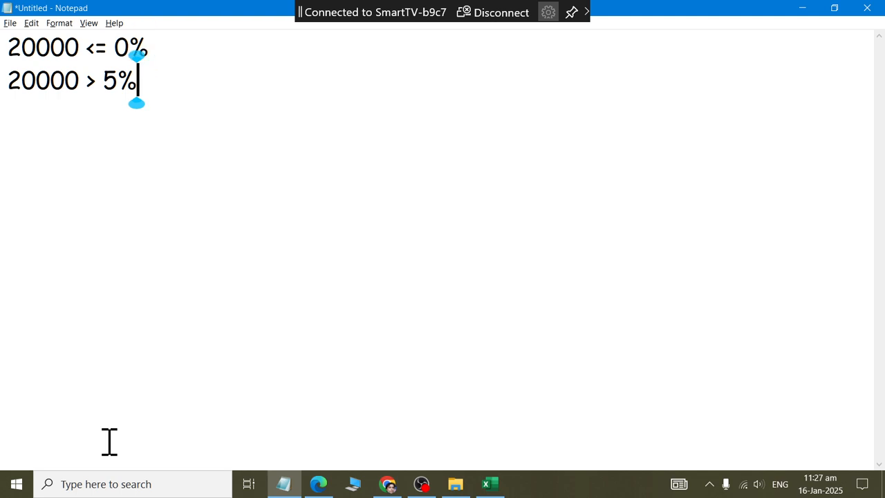
key("Return")
type("5000")
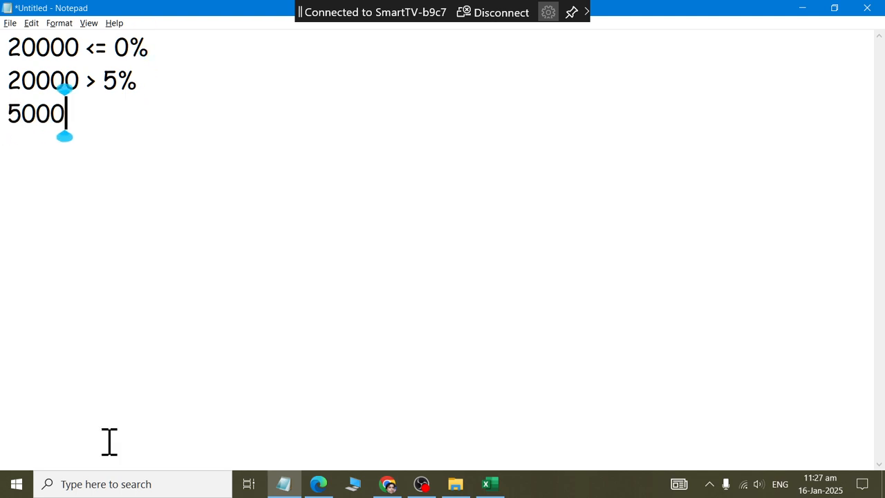
type("0 >")
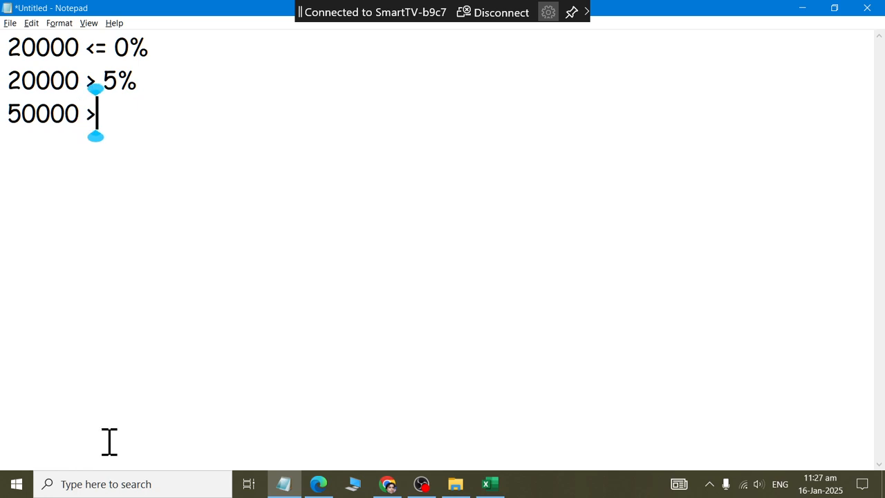
type(" 10%")
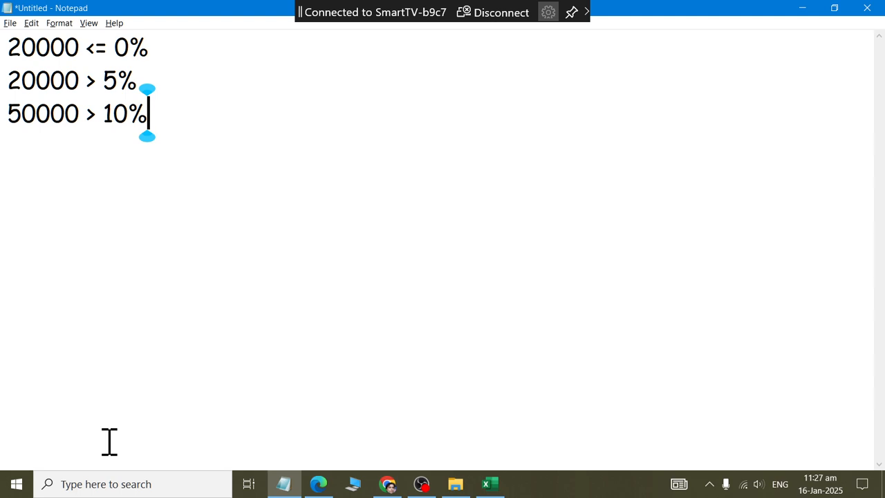
key("Return")
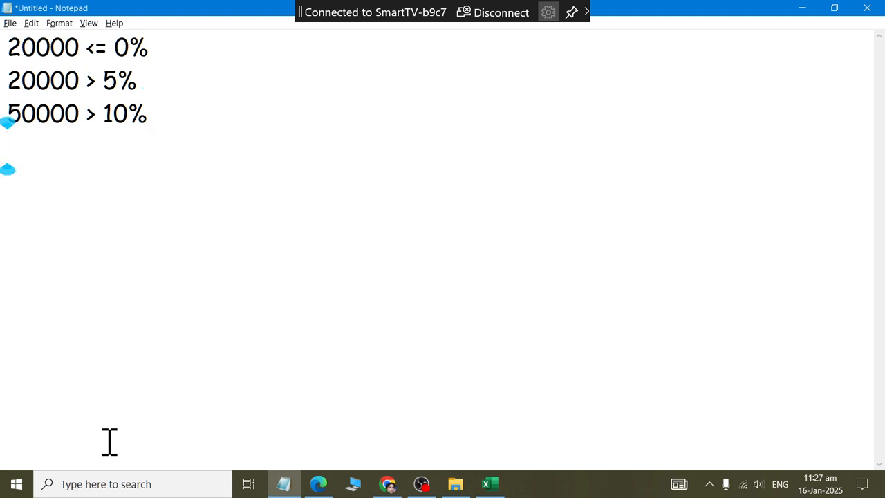
Step: Add the rule "100000 > 20%" below the 10% rule and start a new line after a blank one
type("100000")
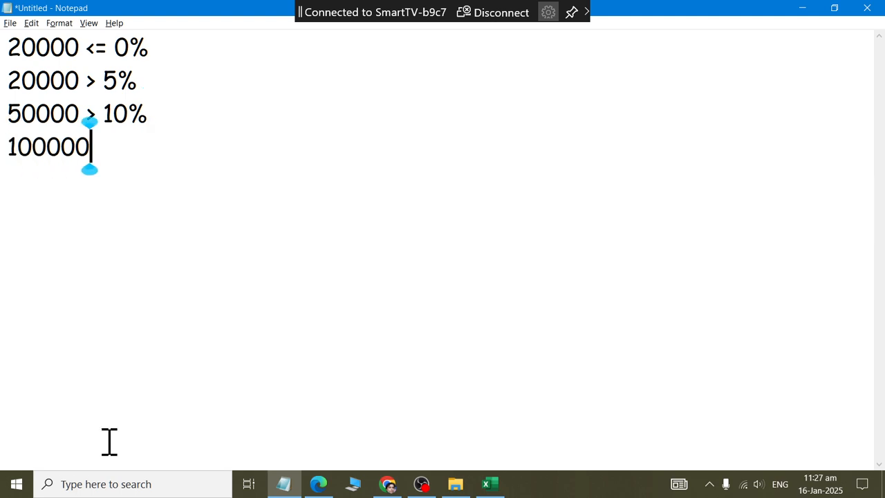
type(">")
key("BackSpace")
type("> 20%")
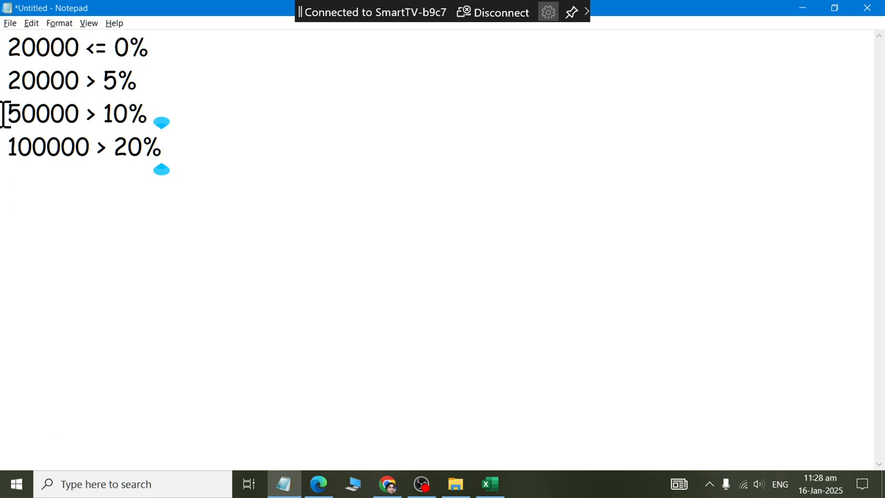
left_click_drag(4, 45, 274, 193)
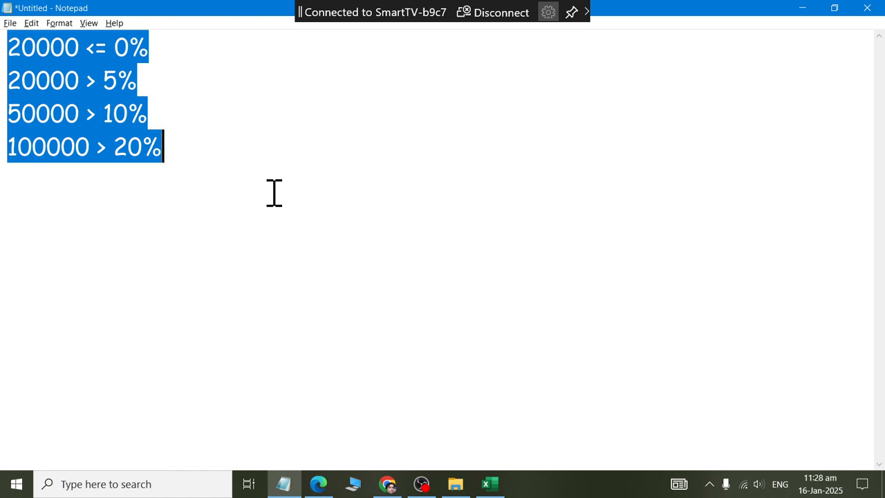
left_click(274, 193)
key("Return")
key("Return")
Step: Switch to the Excel payroll sheet to check the first employee's basic salary cell C8 and total salary cell H8, and return to Notepad
key("alt+Tab")
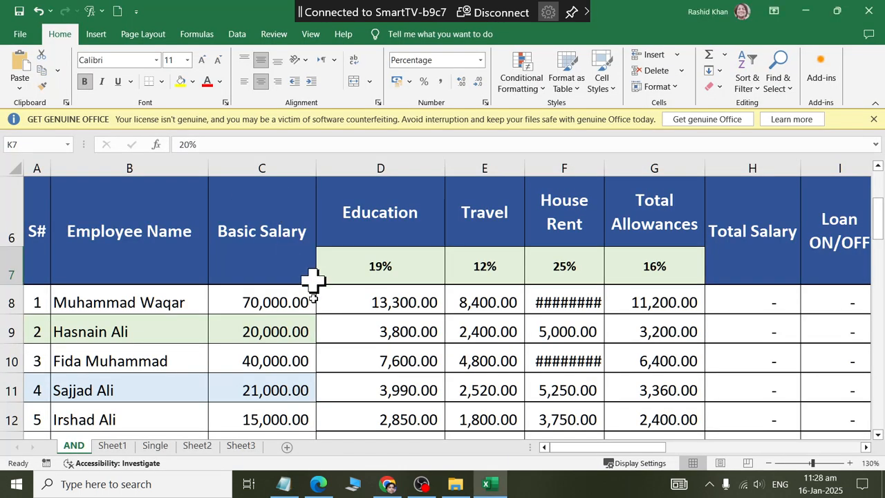
left_click(270, 302)
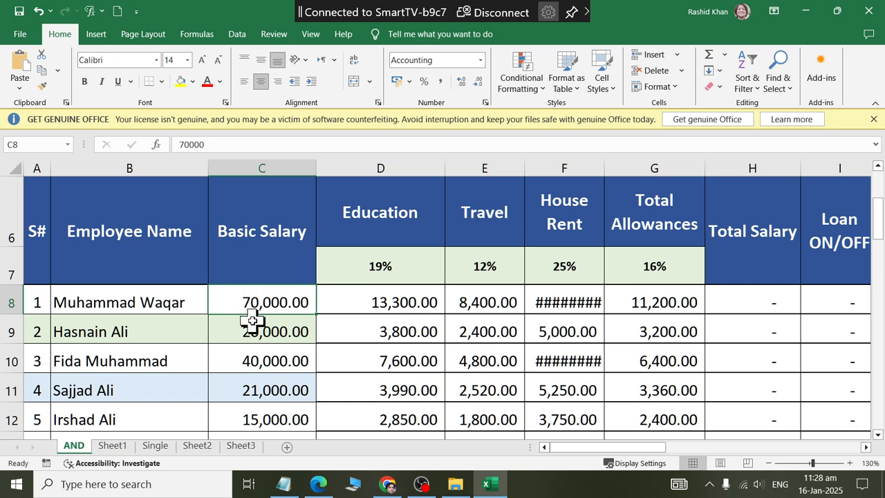
left_click(781, 298)
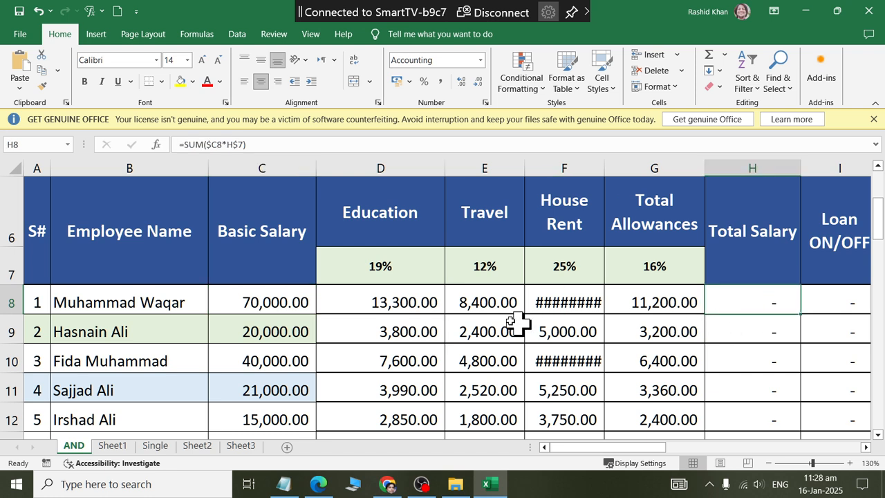
left_click(259, 304)
key("alt+Tab")
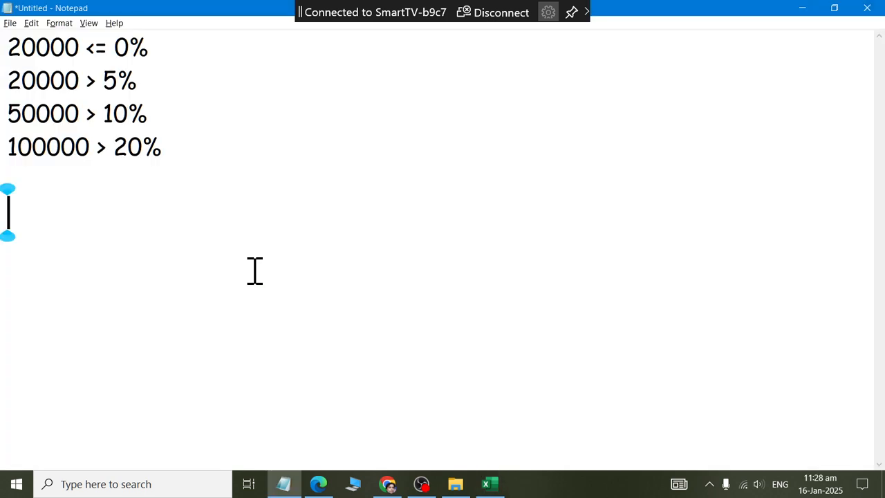
Step: Begin the tax formula below the rules with "=if (c8 > 100000, c8*20%"
type("=if")
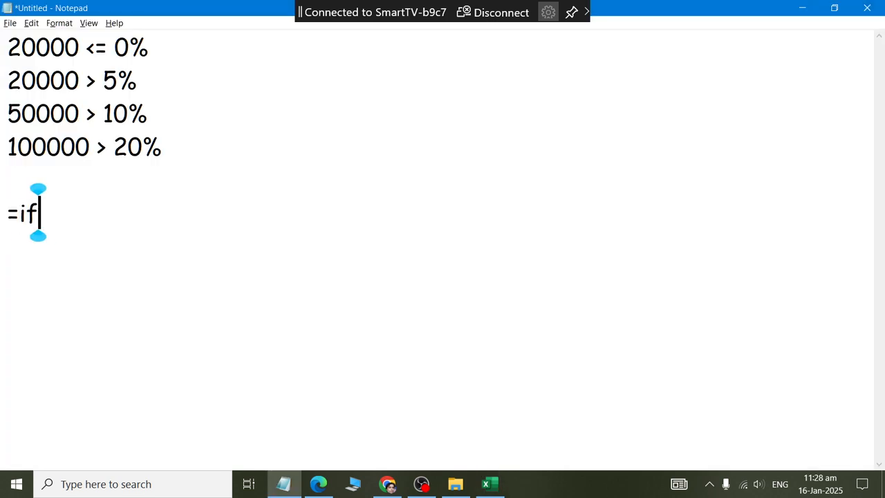
type(" (c8")
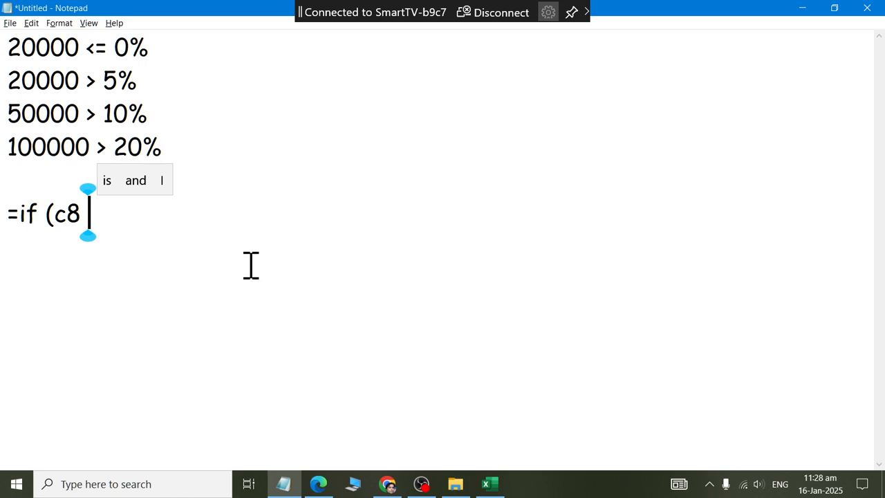
type(" > 100")
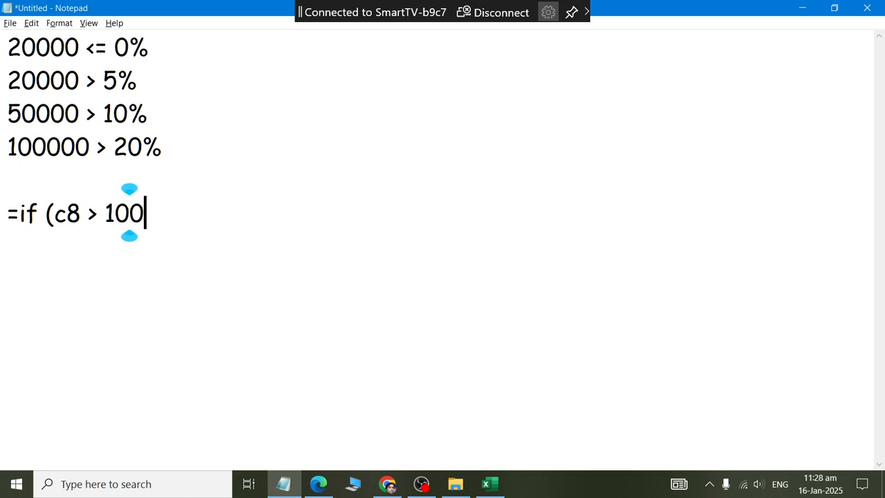
type("000")
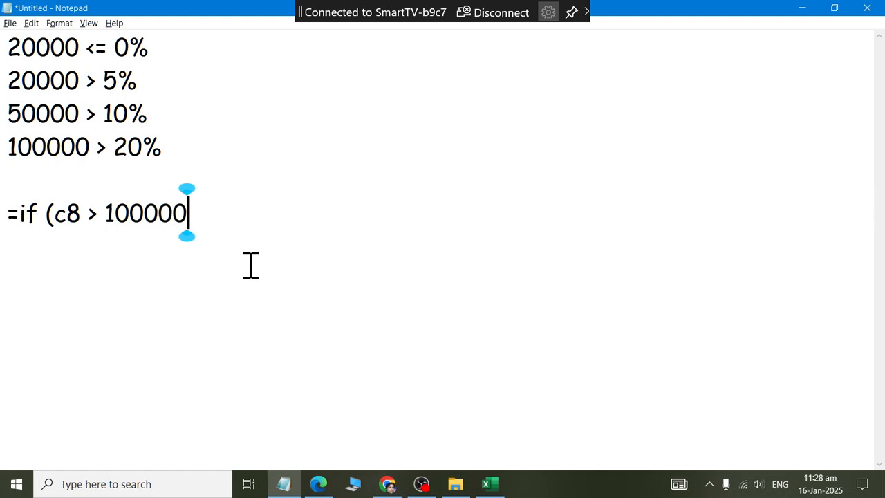
type(",")
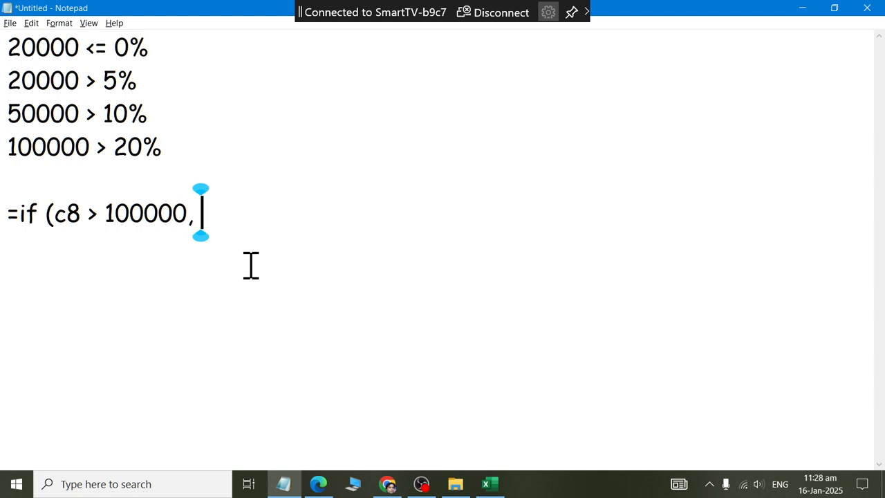
type("c8")
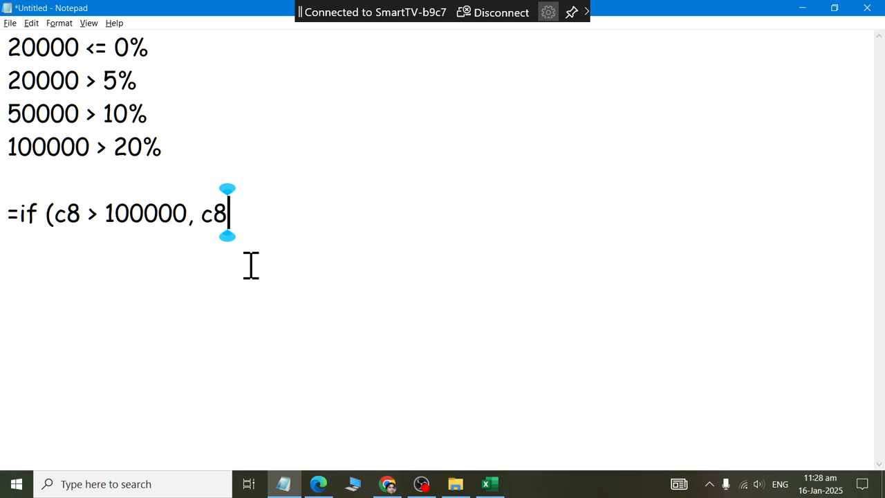
type("*20%")
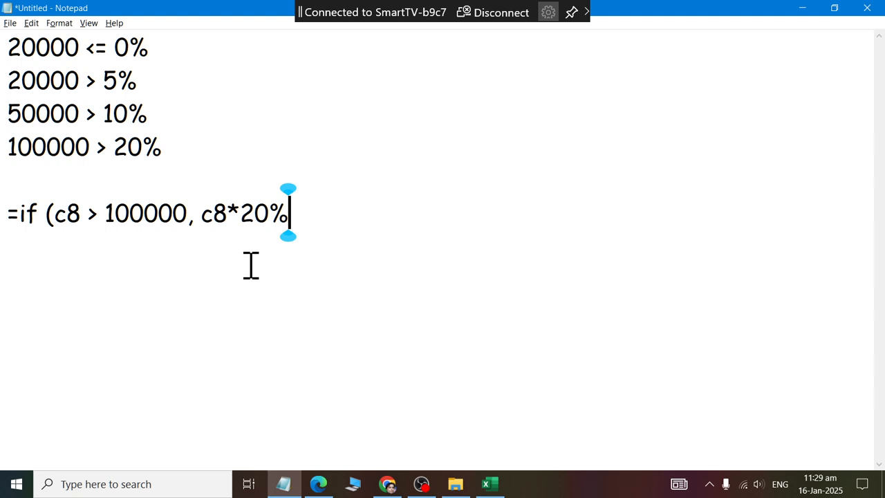
type(",")
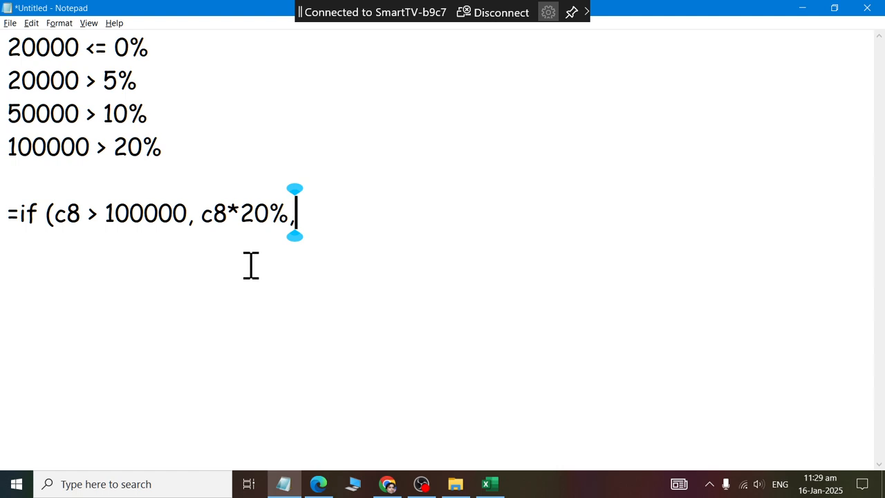
type("0")
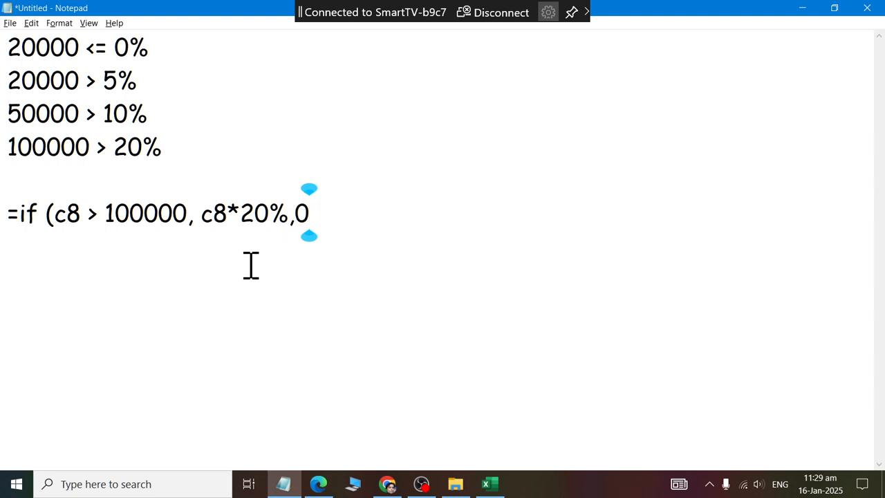
key("BackSpace")
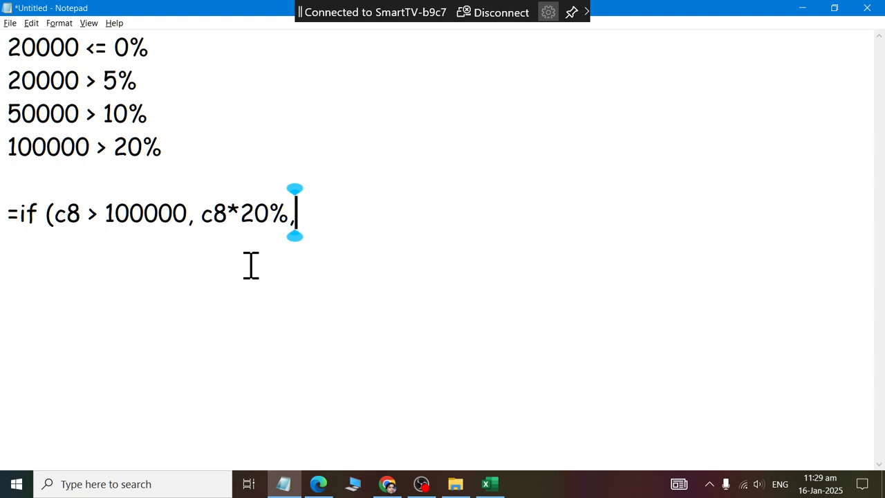
type("c8")
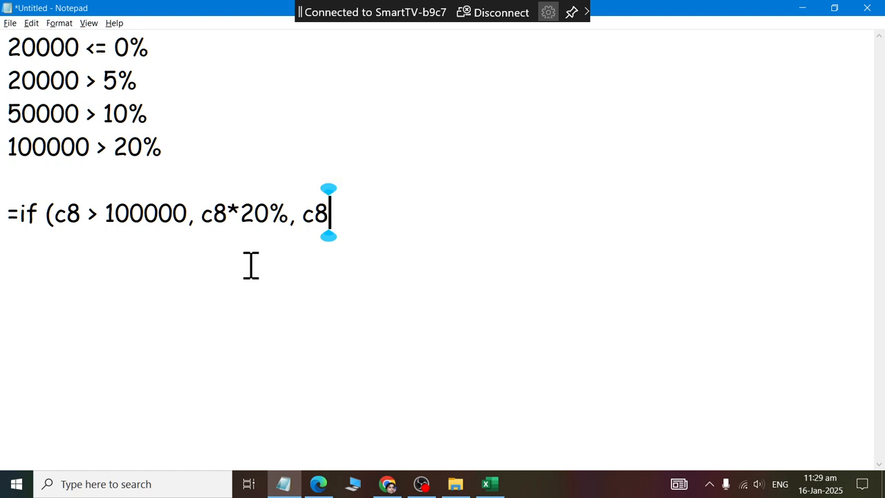
key("BackSpace")
key("BackSpace")
key("BackSpace")
key("BackSpace")
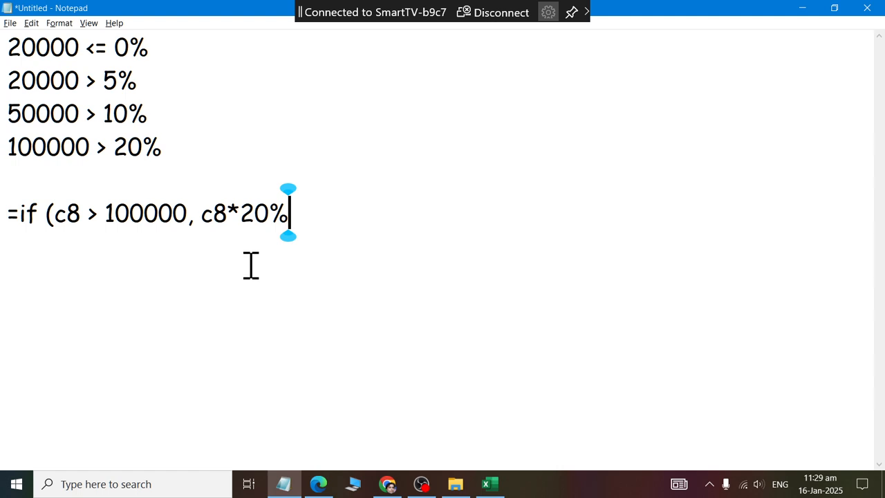
Step: Continue the formula with a nested condition for the 10% slab: ", if(c8 > 50000, c8*10%, "
type(", ")
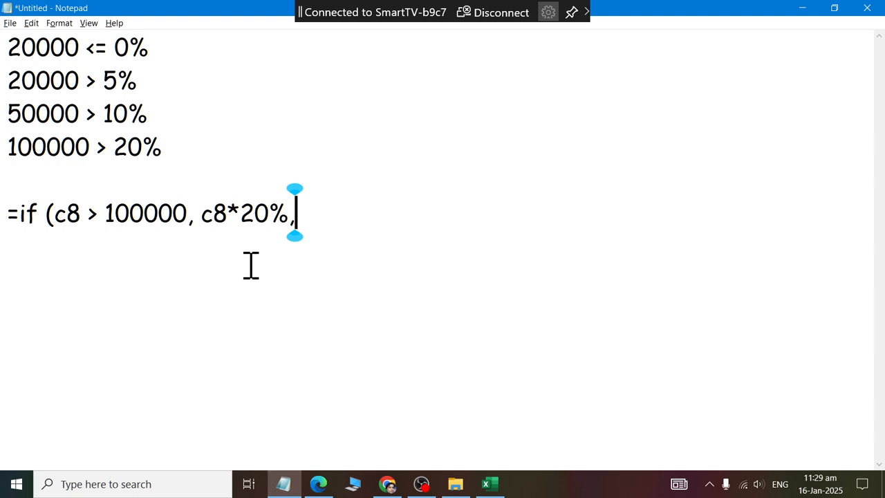
type("if(")
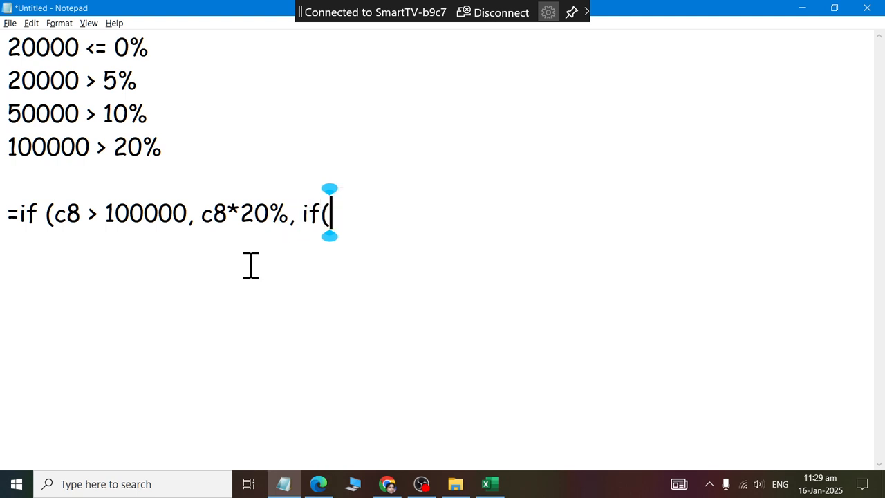
type("c8 > 5")
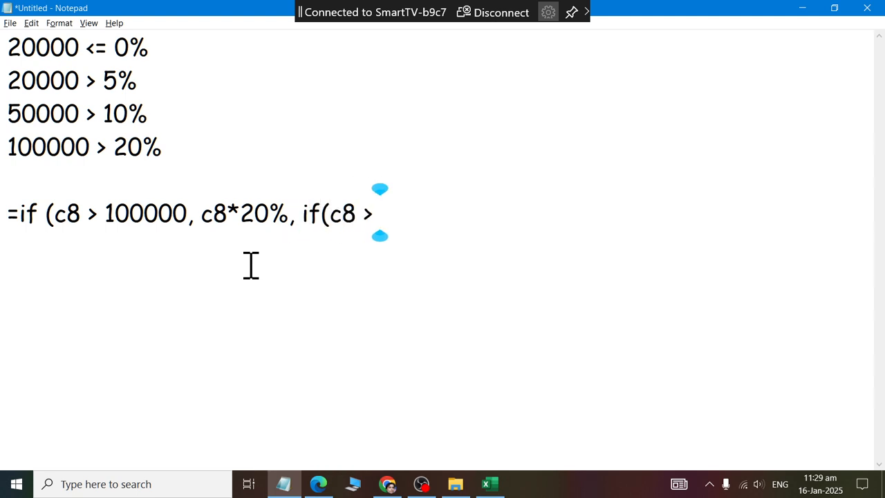
type("0000")
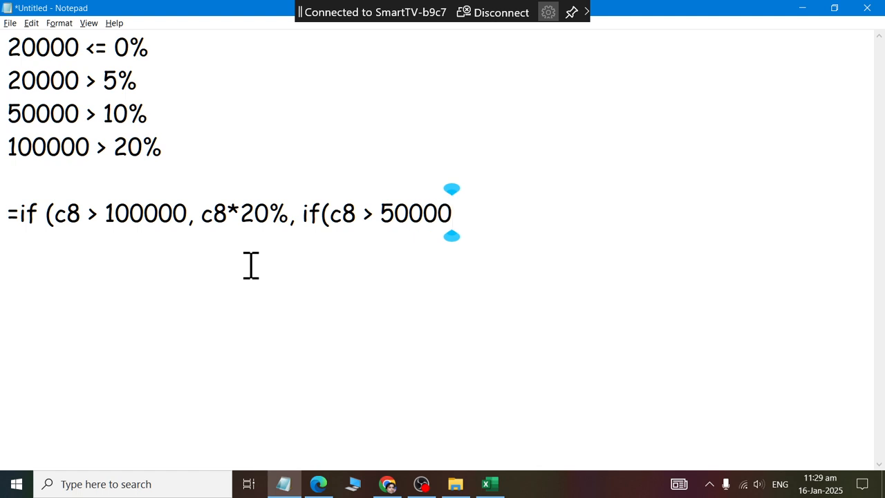
type(", c8")
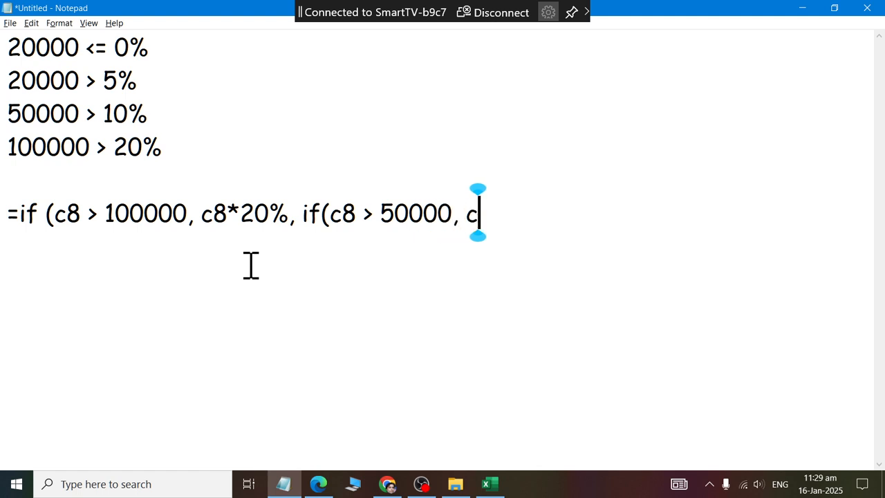
type("*")
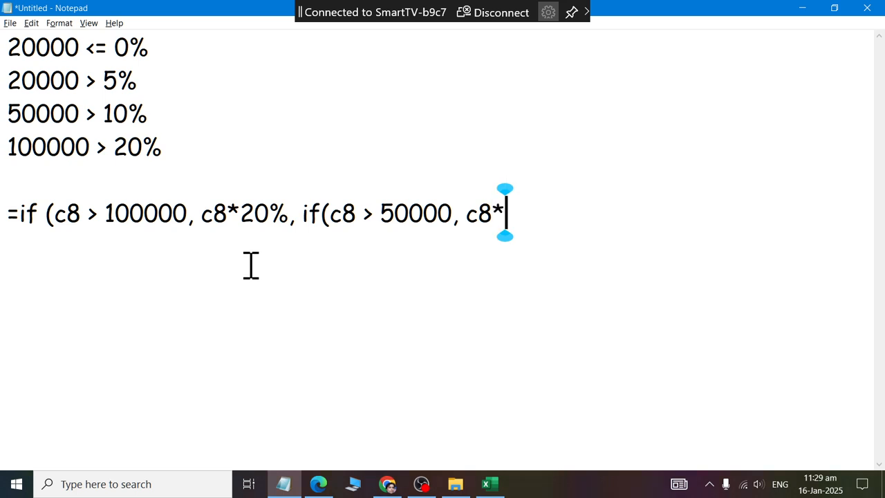
type("10%, ")
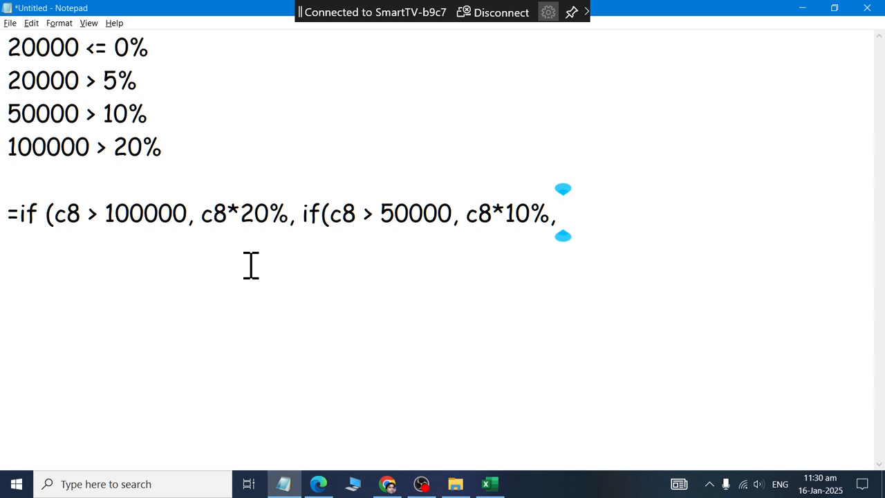
Step: Nest a third condition for the 5% slab in the formula: "if( c8 > 20000, c8*5%"
type("if(")
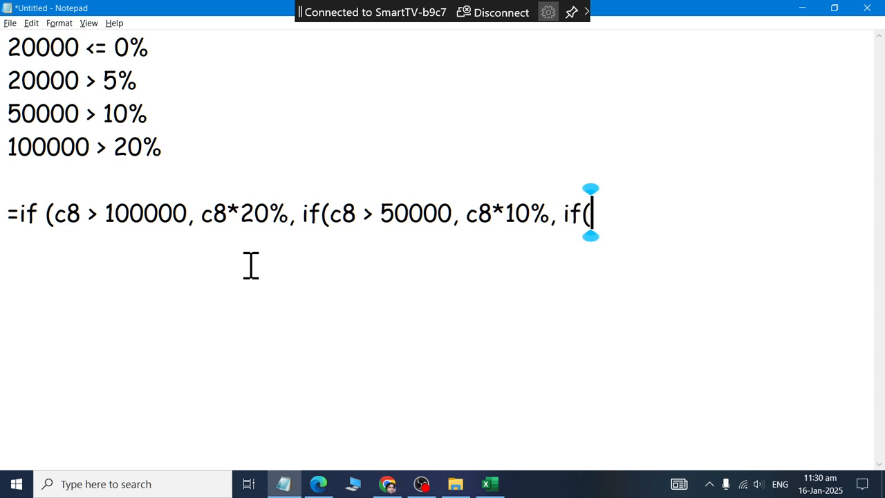
type(" c8")
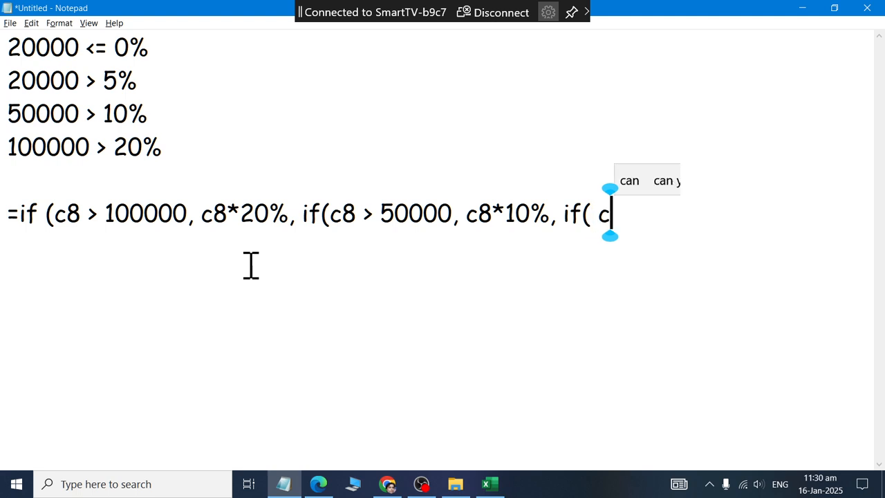
type(" >")
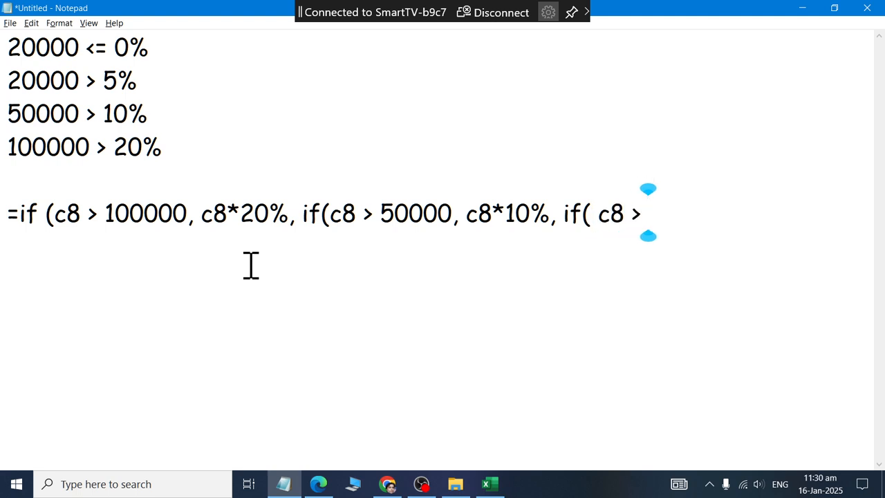
type(" 20000")
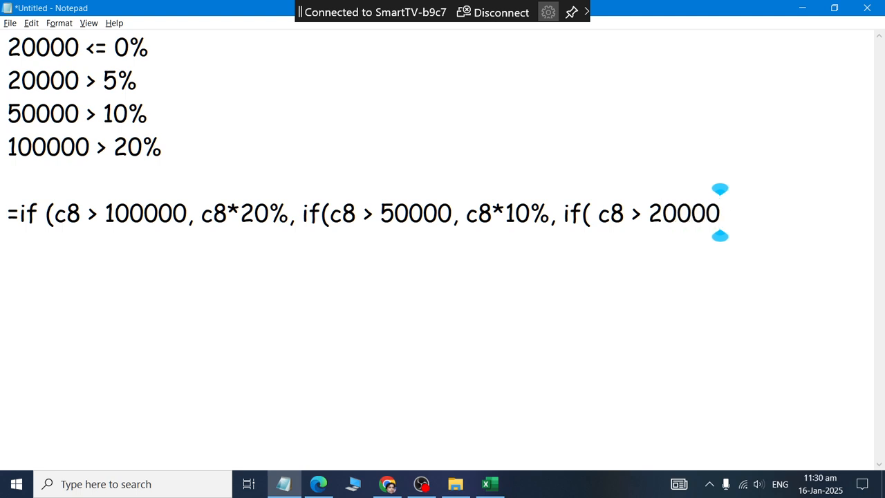
type(", c8*")
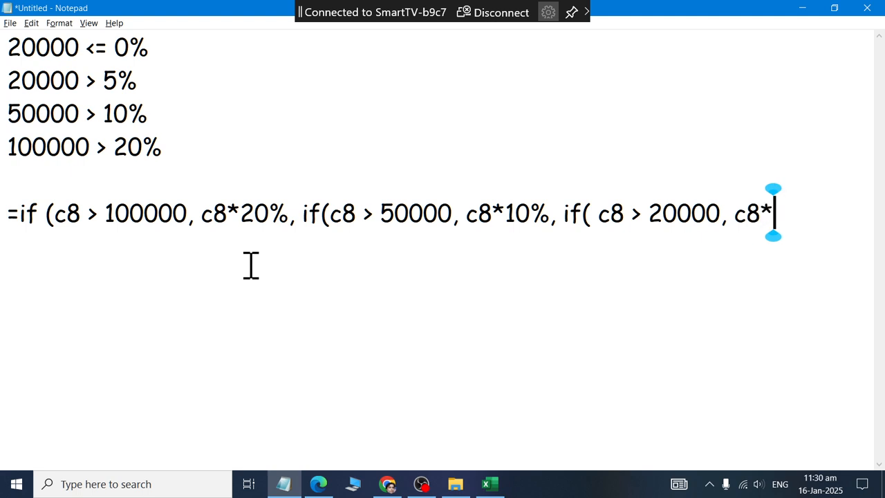
type("5%")
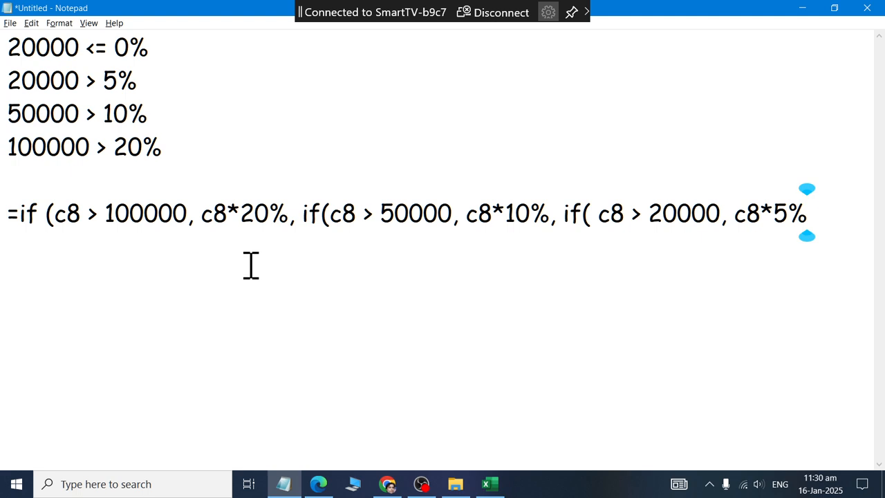
Step: Nest a fourth condition for the 0% slab in the formula: ", if (c8 <= 20000, 0)"
type(" , if*(")
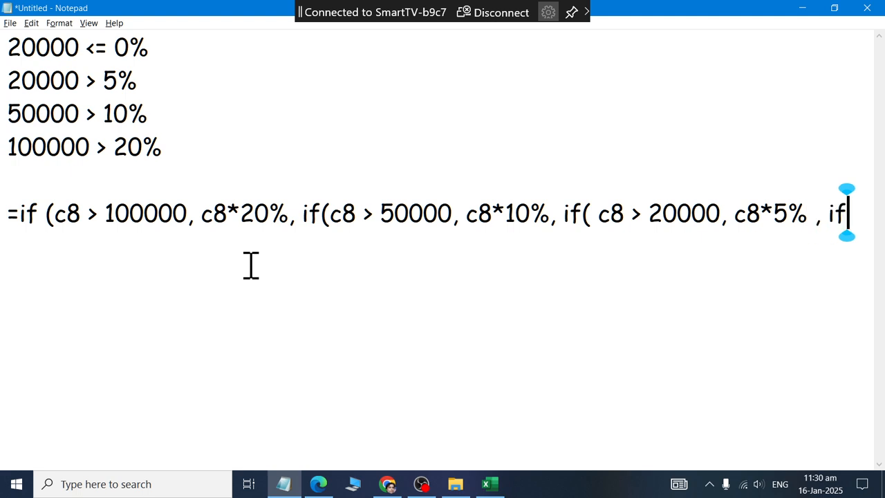
key("BackSpace")
key("BackSpace")
key("BackSpace")
key("BackSpace")
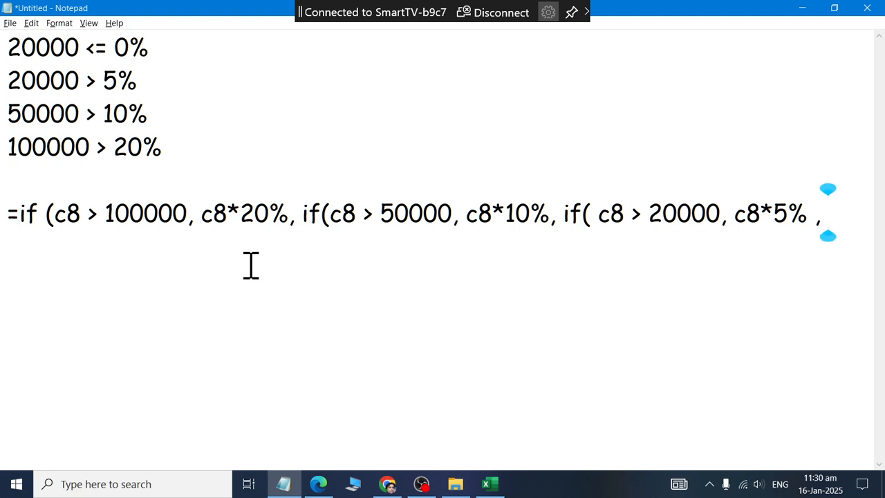
type("if (c8 ")
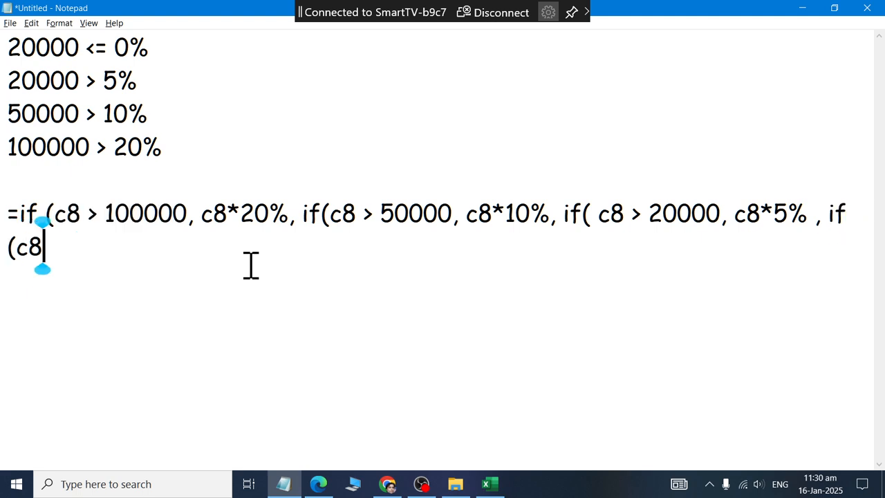
type("*")
key("BackSpace")
type(">")
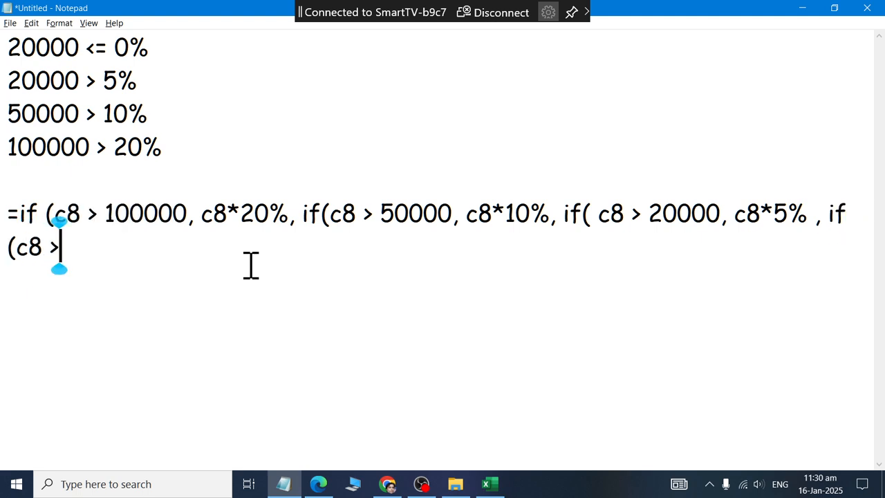
key("BackSpace")
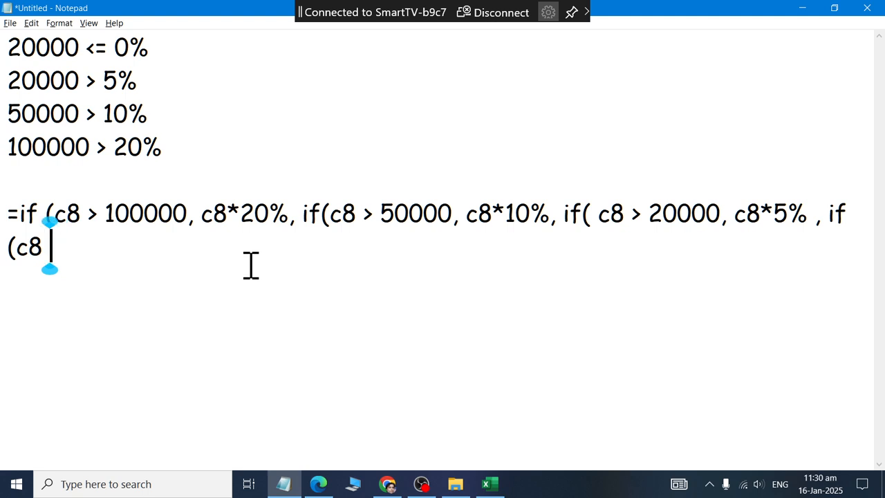
type("<=")
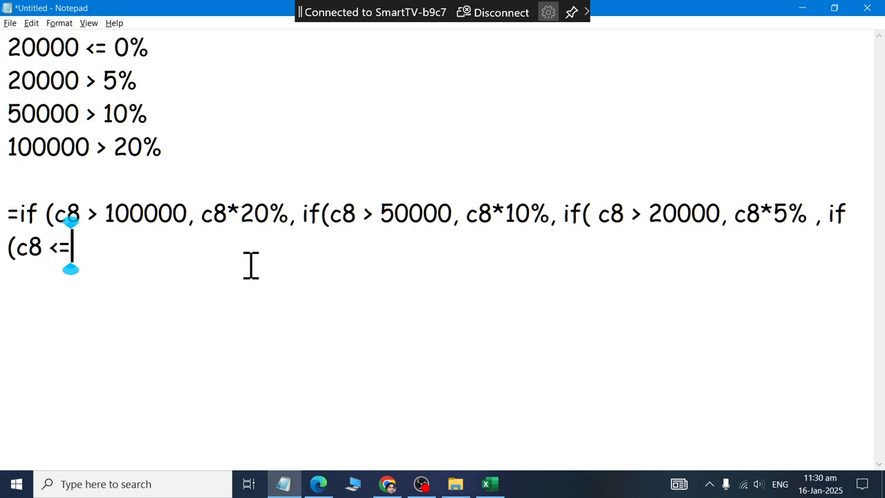
type(" 20000,")
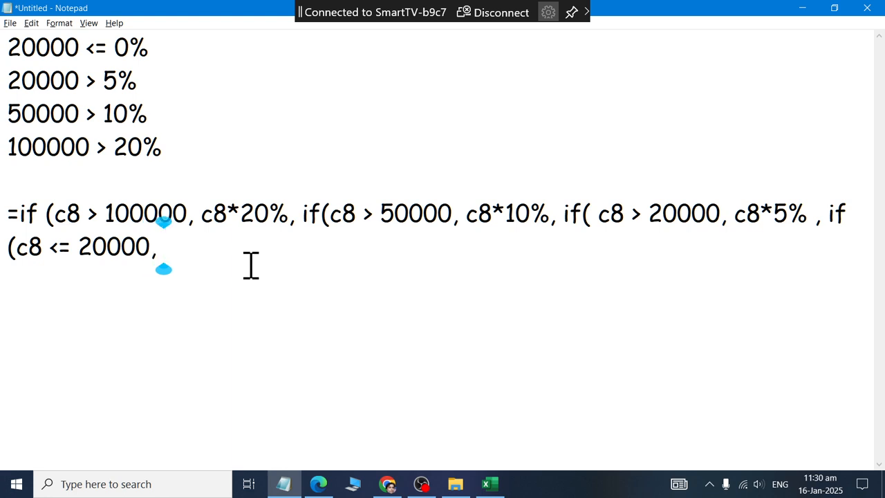
type(" 0)")
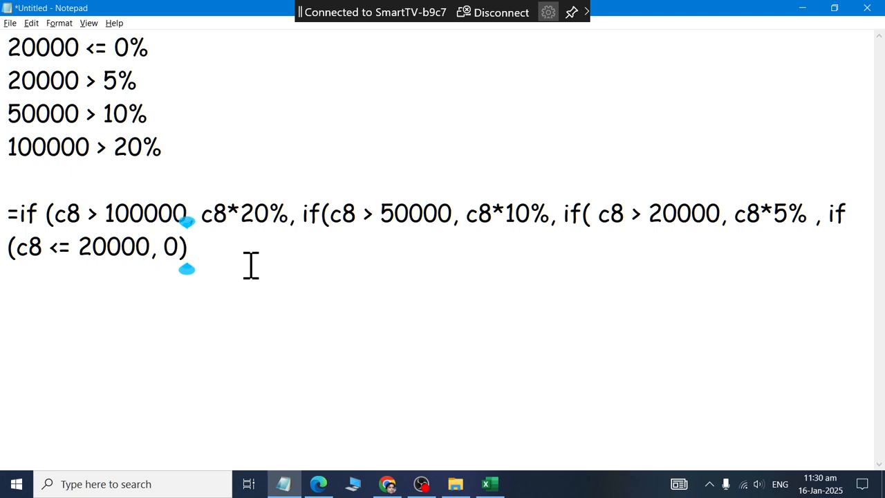
Step: Close the nested formula with three more parentheses, matching one closing parenthesis to each IF
type("))")
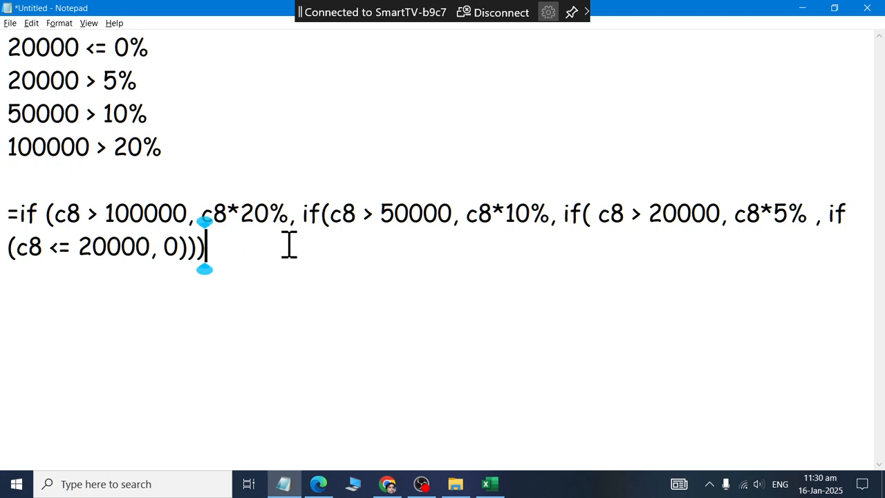
left_click(181, 257)
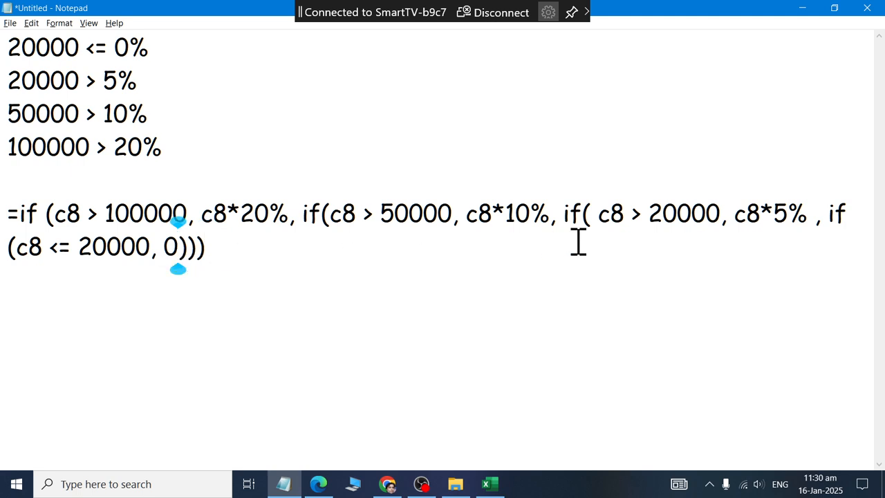
left_click(866, 214)
left_click(195, 247)
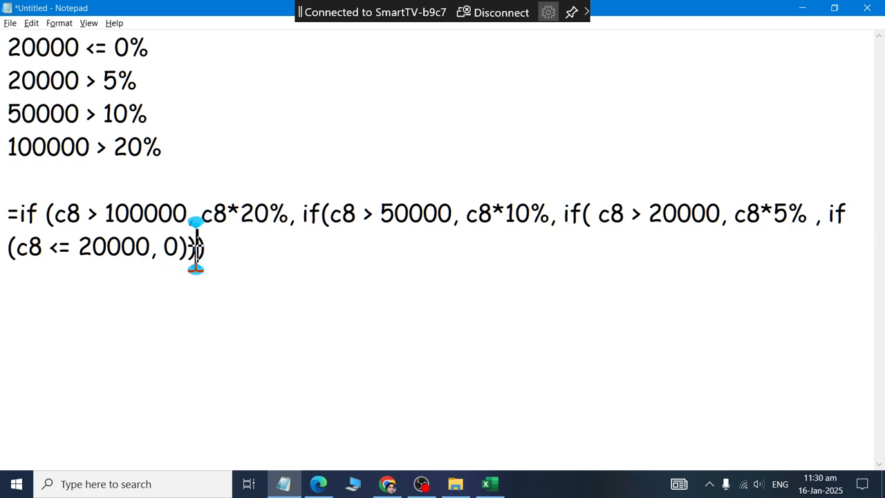
left_click(569, 215)
left_click(208, 251)
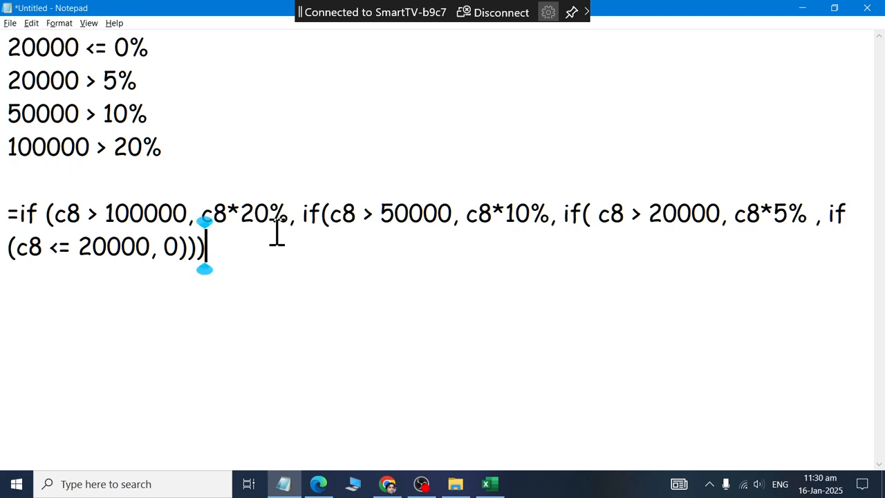
left_click(321, 216)
left_click(38, 214)
left_click(240, 243)
type(")")
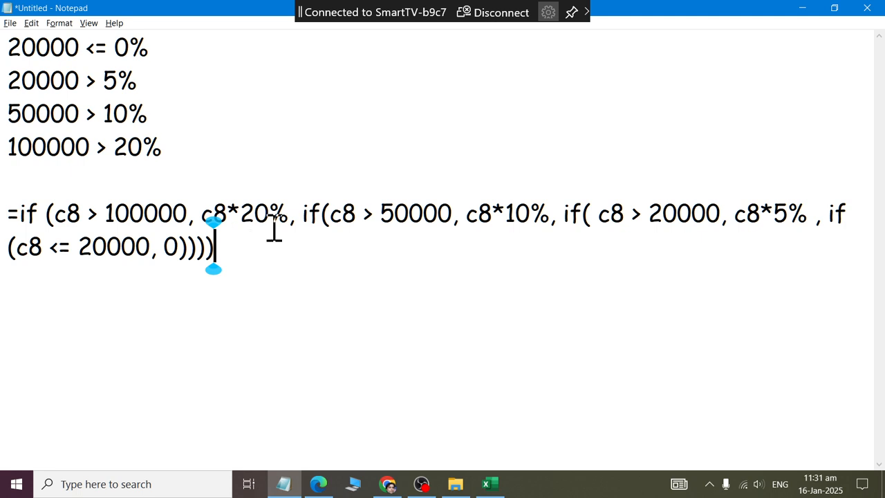
Step: Copy the complete nested IF tax formula from Notepad and switch to the Excel payroll sheet
left_click_drag(259, 253, 6, 200)
key("ctrl+c")
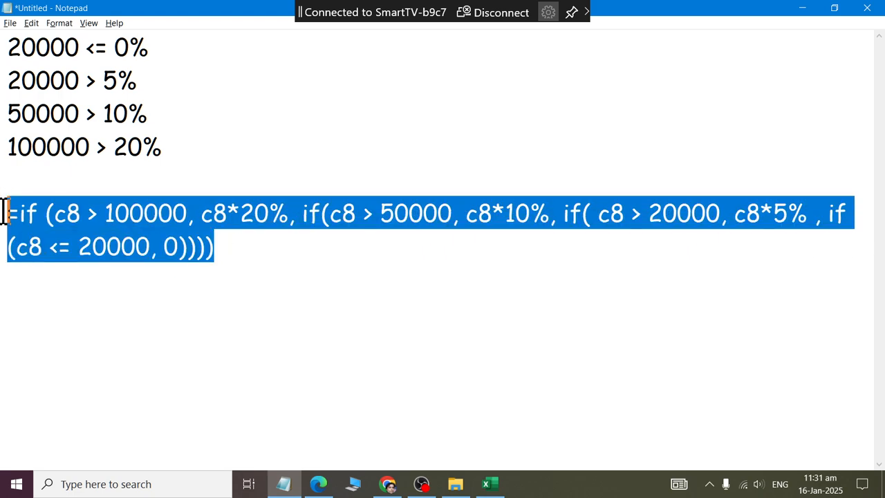
key("alt+Tab")
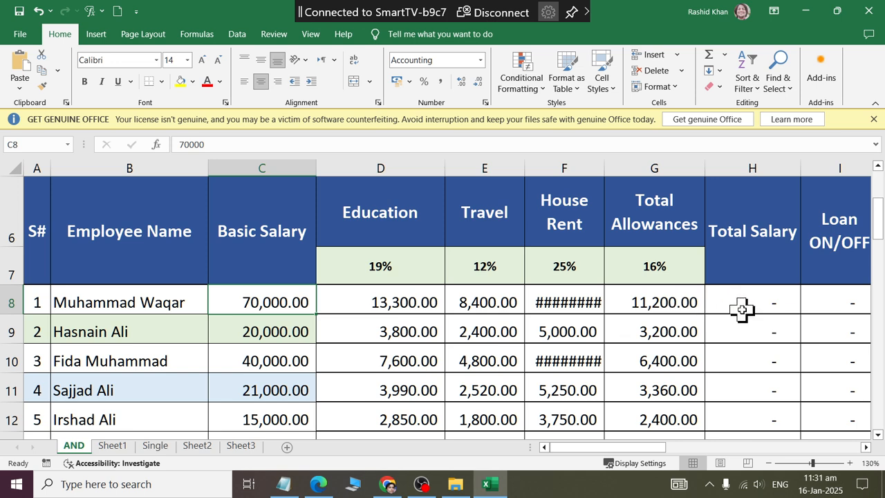
Step: Replace the SUM formula in the first employee's Tax cell K8 with the copied nested IF formula
left_click_drag(608, 448, 700, 454)
left_click(664, 298)
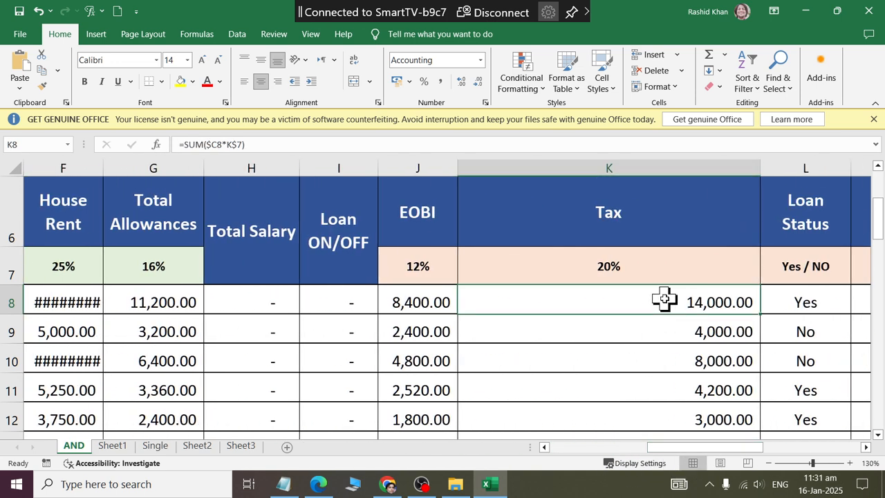
double_click(664, 298)
left_click_drag(665, 300, 460, 300)
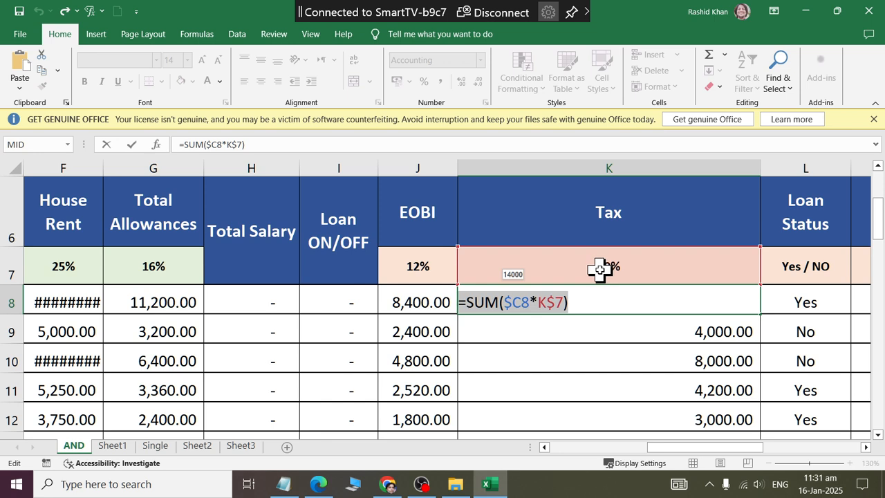
key("ctrl+v")
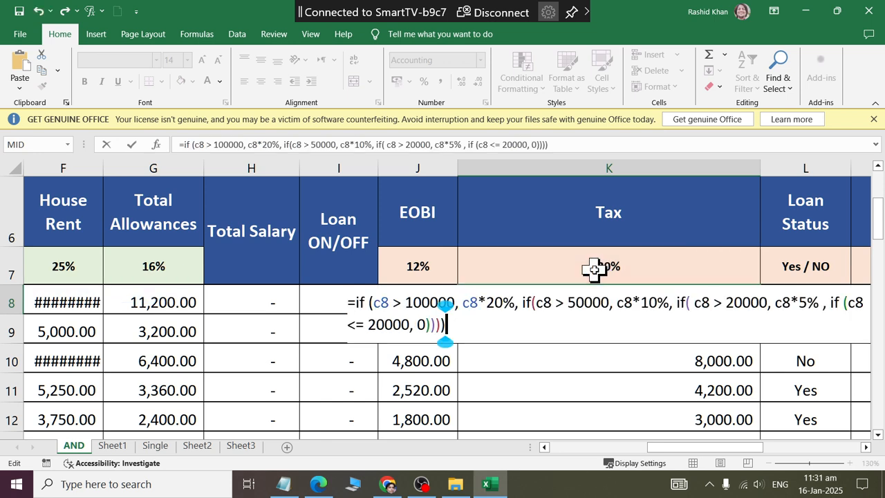
key("Return")
Step: Fill the nested IF formula from K8 down the Tax column for all employees and narrow that column
left_click(420, 293)
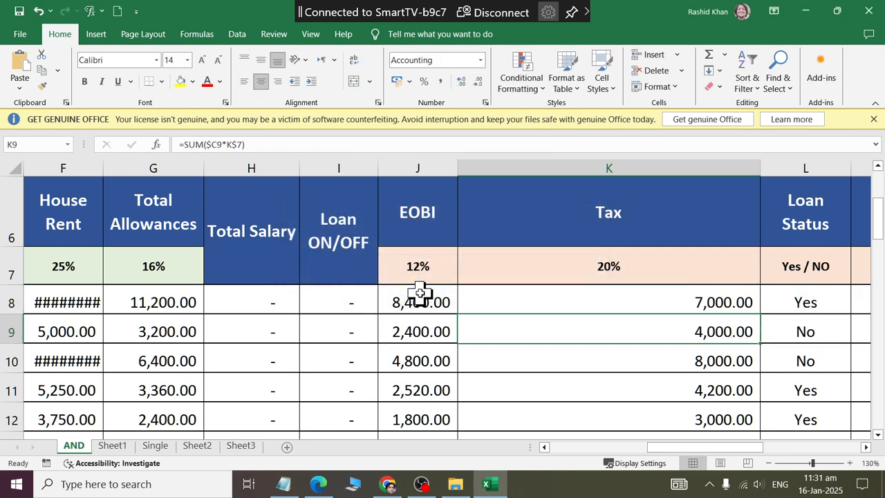
left_click(570, 290)
left_click(595, 265)
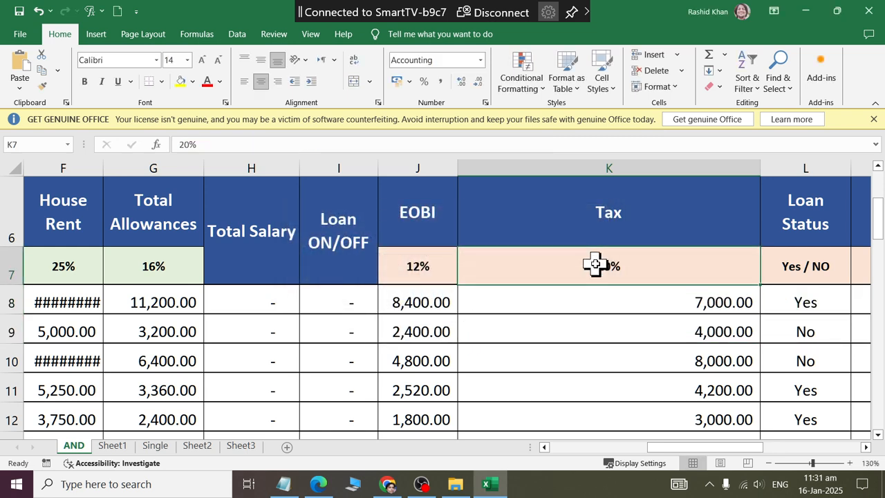
left_click(726, 292)
double_click(736, 301)
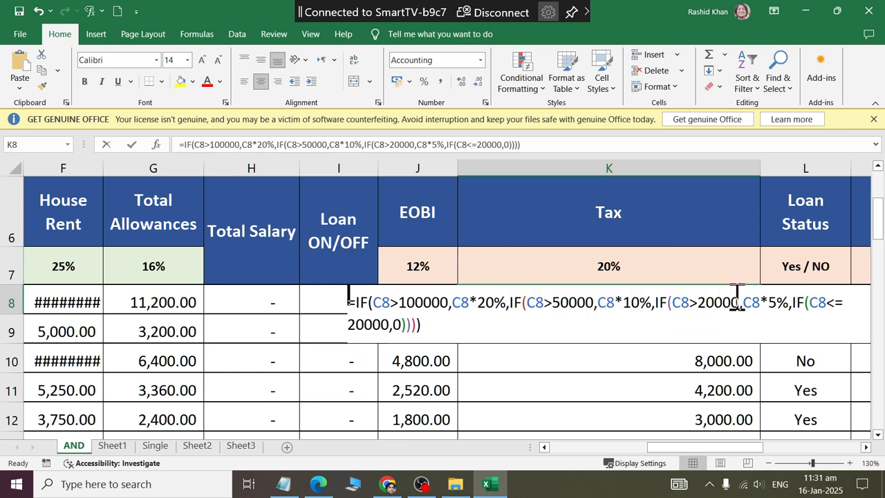
key("Escape")
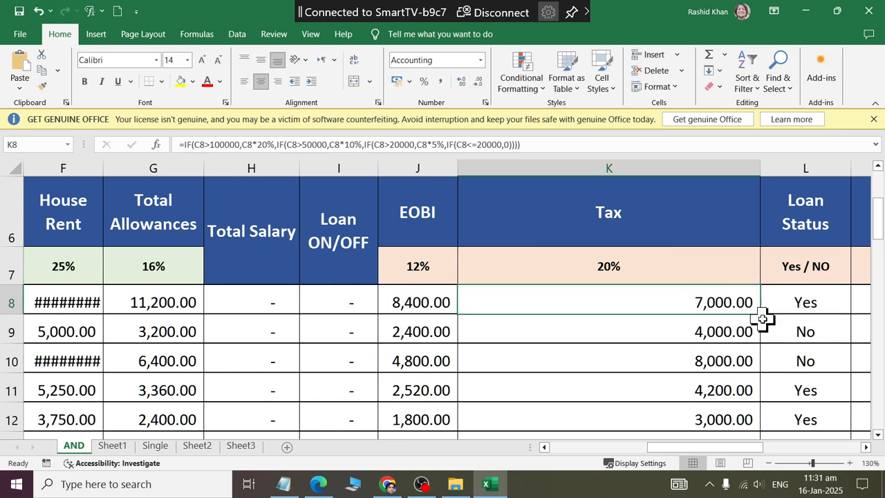
double_click(760, 314)
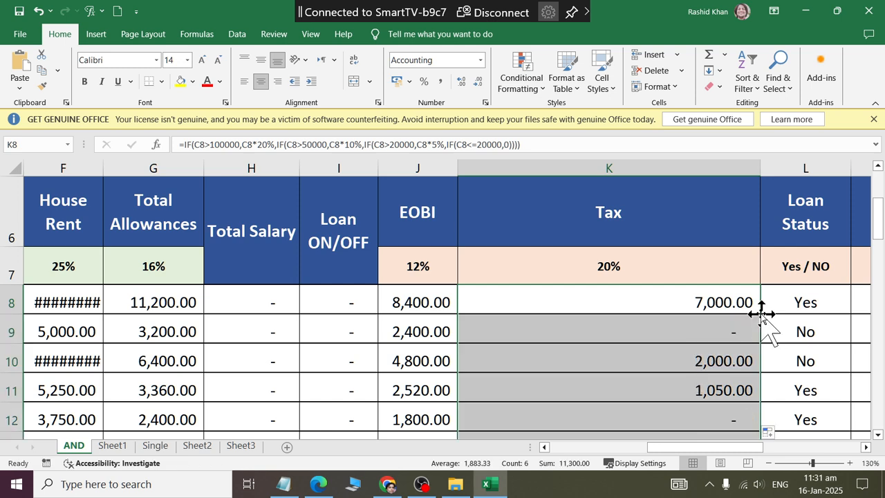
left_click_drag(761, 161, 564, 176)
scroll(567, 192, "down", 2)
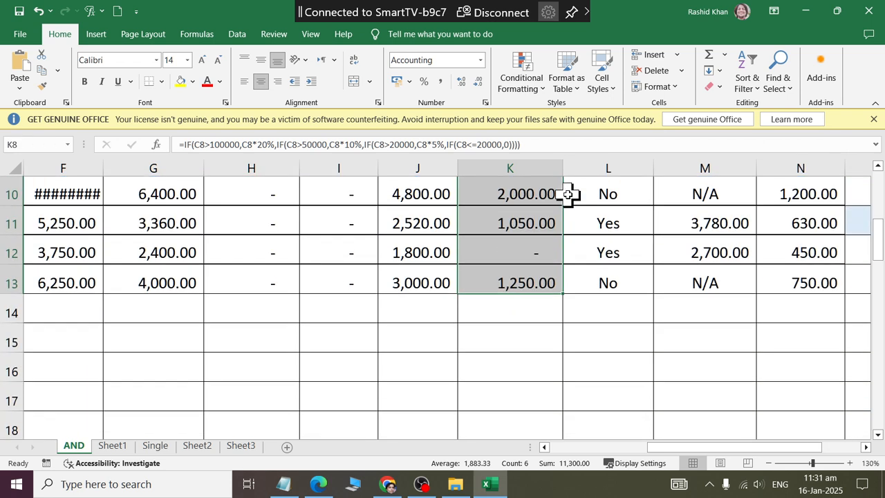
scroll(567, 194, "up", 2)
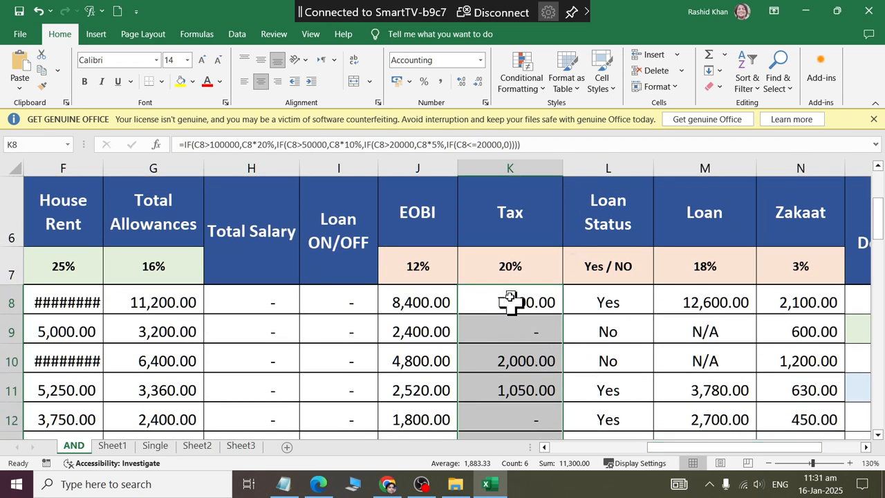
Step: Clear the fixed 20% rate from K7 after reviewing the slab rules in Notepad, and widen the Tax column
left_click(509, 277)
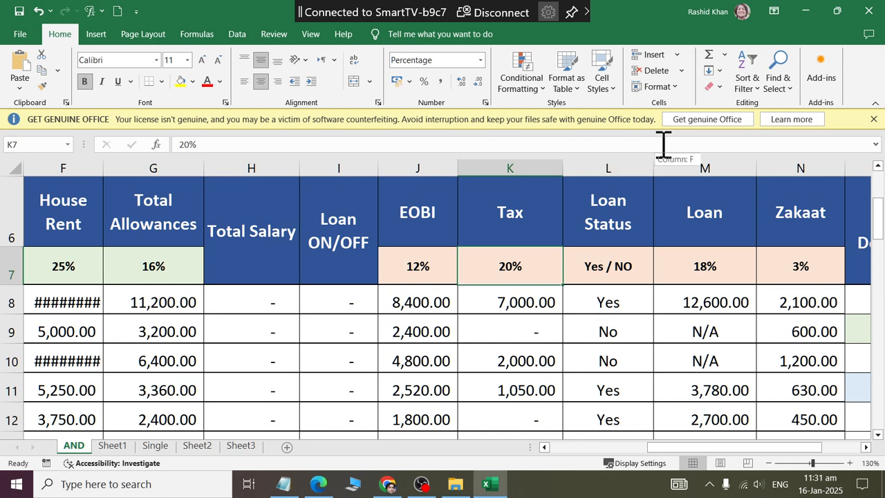
key("alt+Tab")
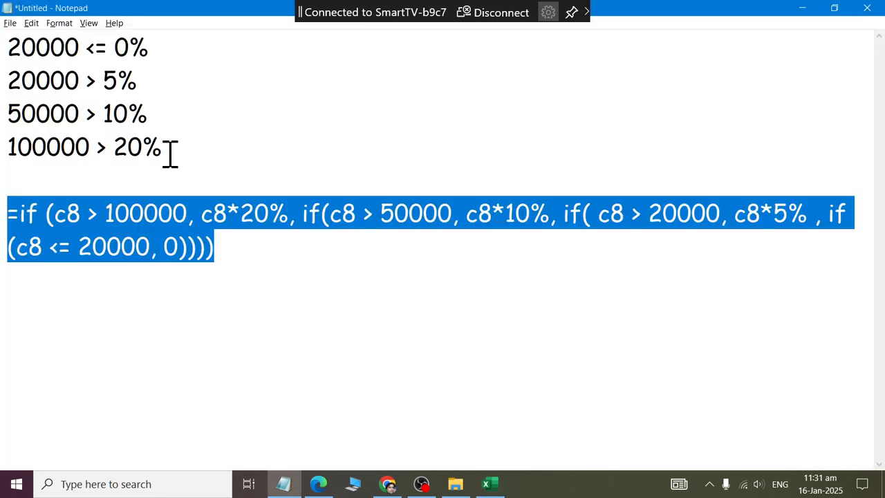
left_click_drag(166, 148, 6, 42)
key("alt+Tab")
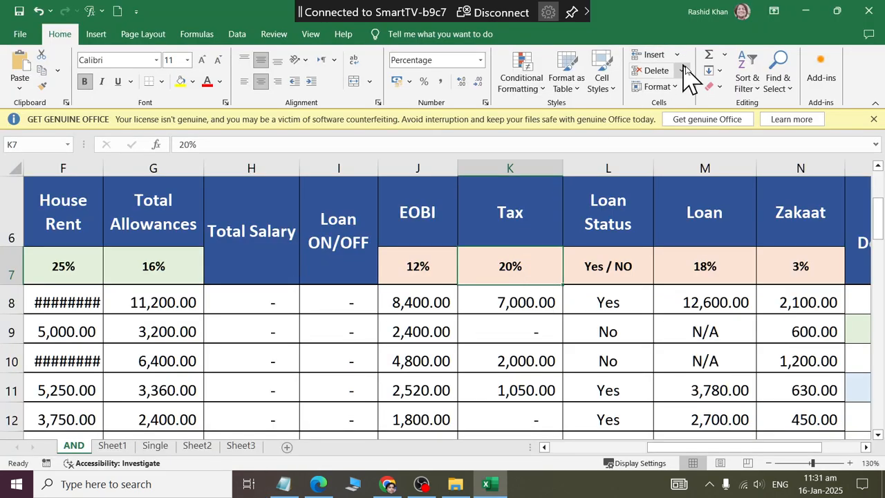
left_click(707, 88)
left_click(726, 150)
left_click(547, 302)
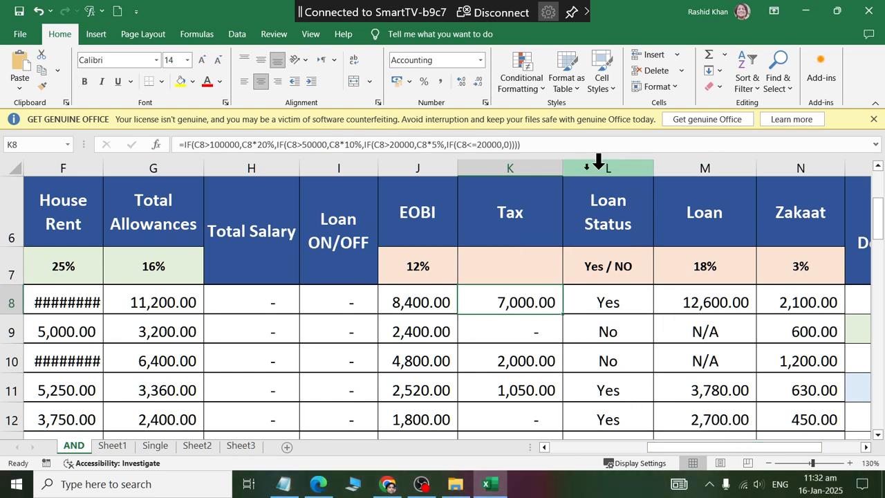
left_click_drag(566, 171, 728, 201)
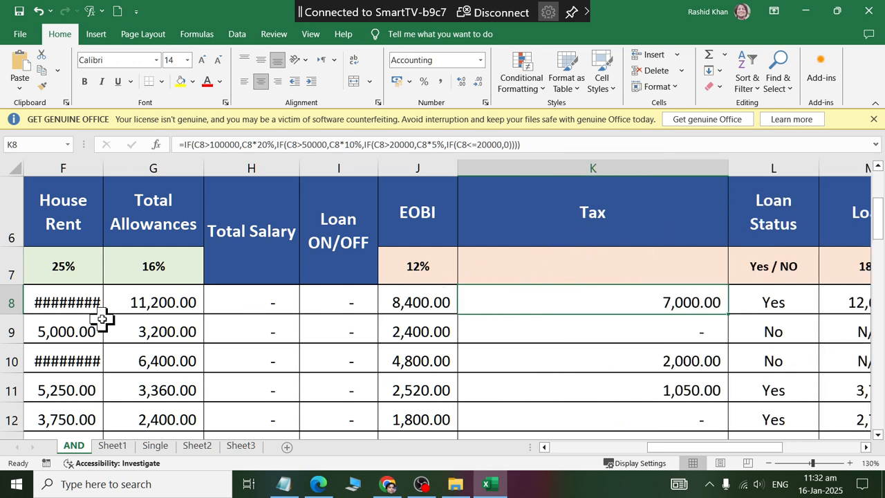
Step: Group columns D through J, from Education to EOBI, and collapse the group
left_click_drag(417, 302, 382, 303)
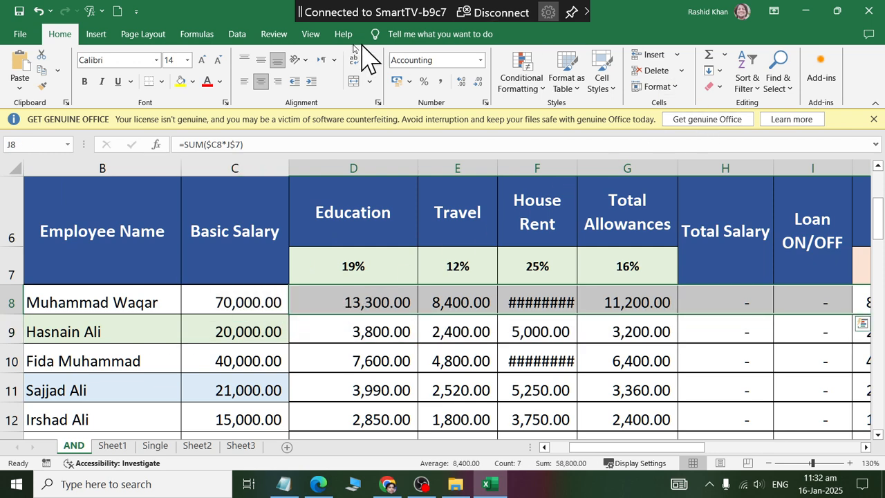
left_click(236, 34)
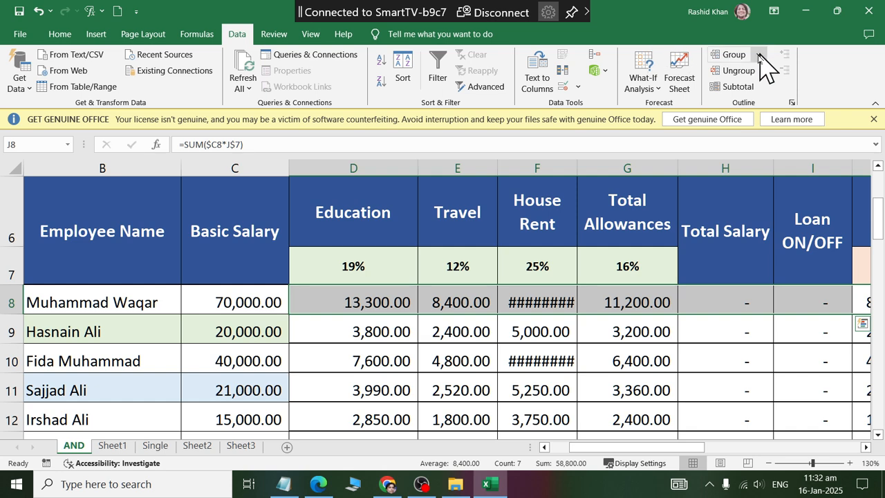
left_click(758, 55)
left_click(744, 72)
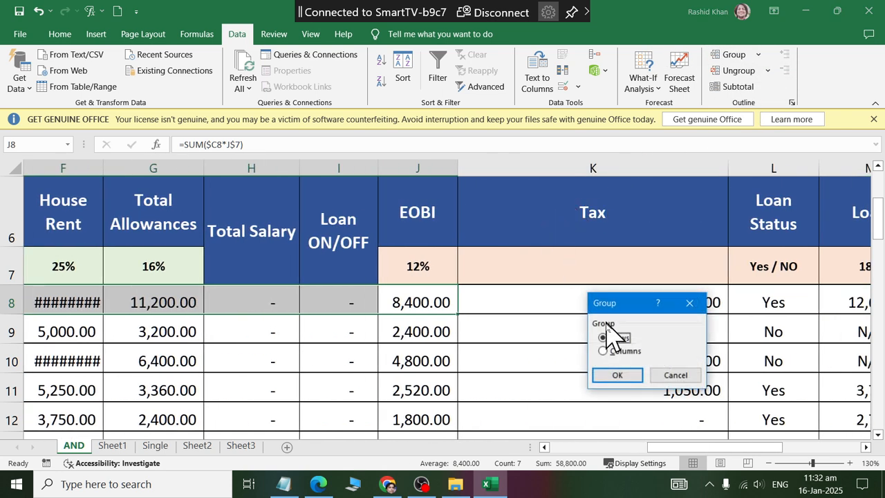
left_click(609, 351)
left_click(617, 376)
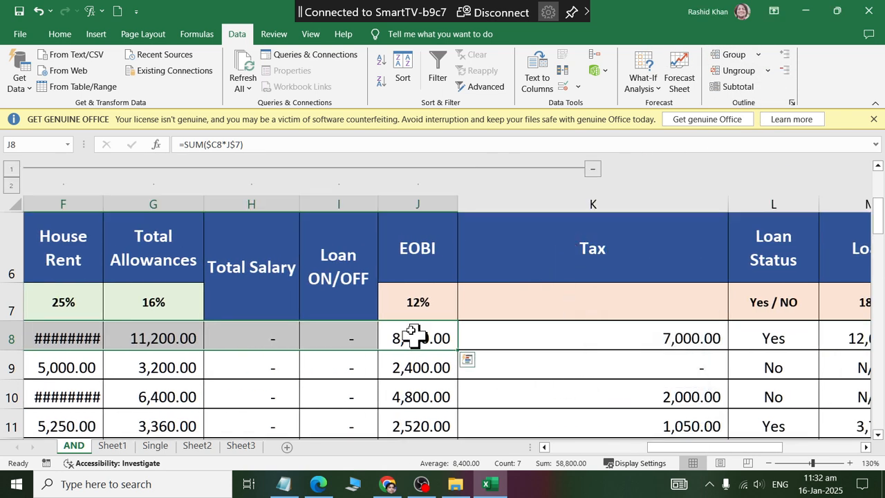
left_click(593, 169)
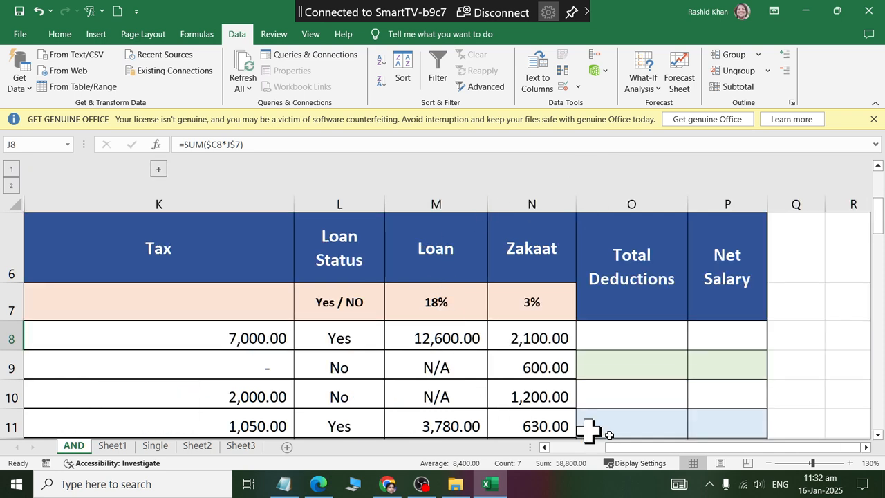
Step: Check the first employee's salary in C8 and tax in K8 against the "50000 > 10%" slab rule in Notepad
left_click_drag(695, 446, 519, 451)
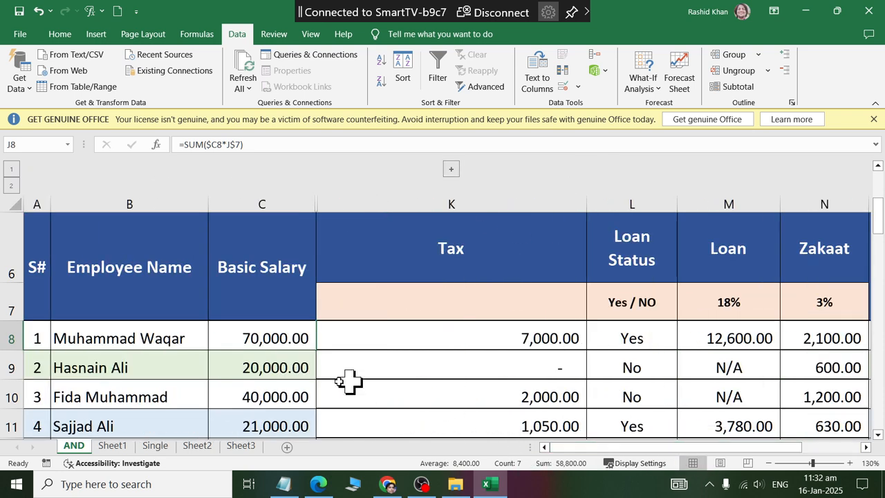
left_click(406, 346)
left_click(242, 338)
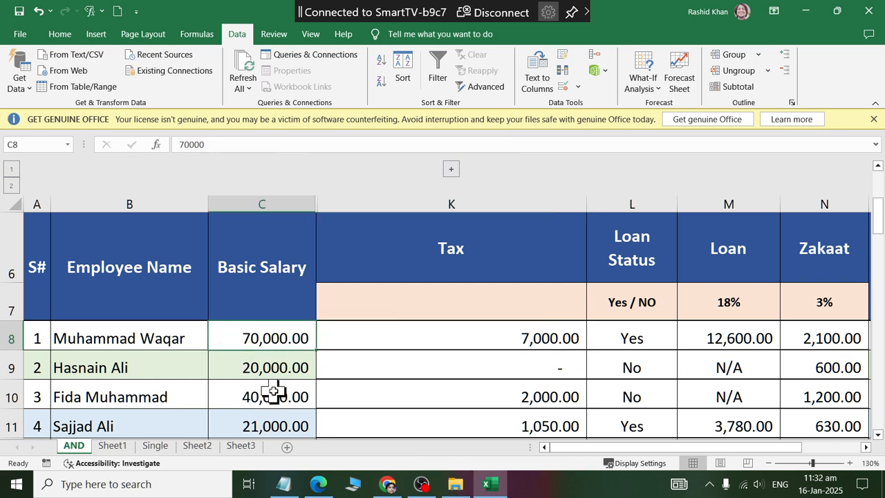
key("alt+Tab")
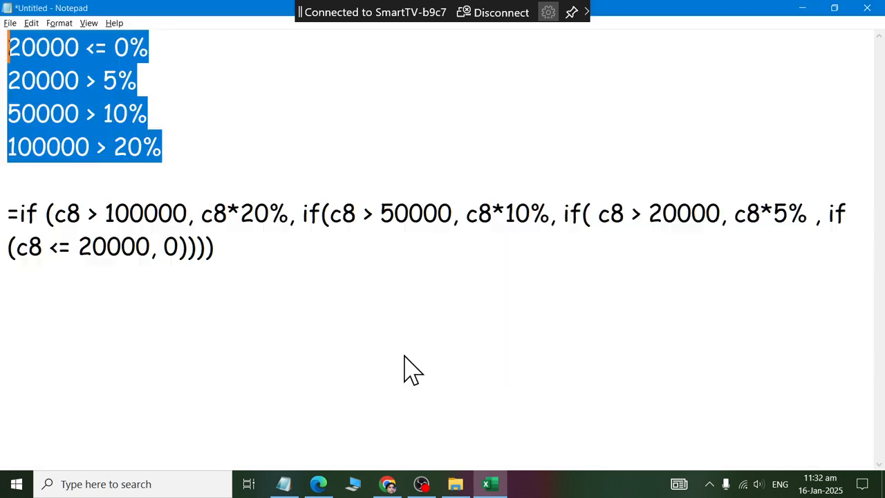
left_click_drag(10, 113, 178, 126)
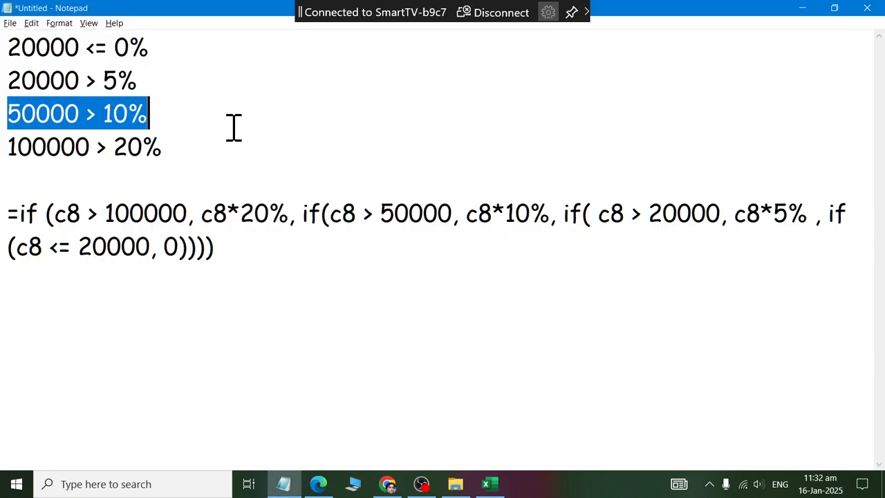
key("alt+Tab")
left_click(475, 340)
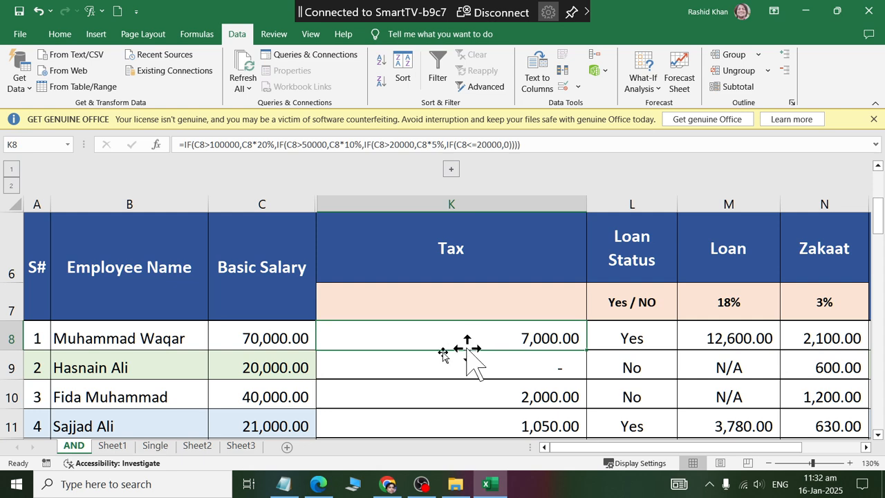
Step: Compare the second employee's salary in C9 and tax in K9 with the "20000 <= 0%" rule in Notepad
left_click(267, 374)
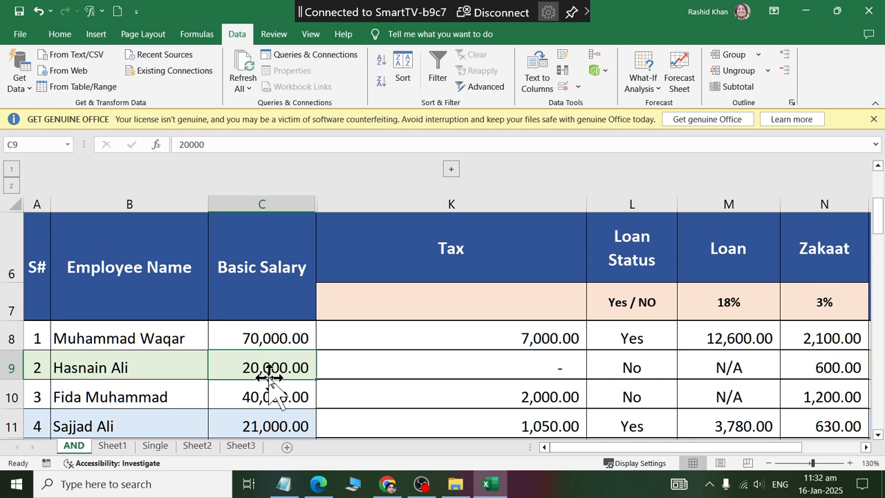
key("alt+Tab")
left_click(148, 47)
left_click_drag(148, 47, 4, 36)
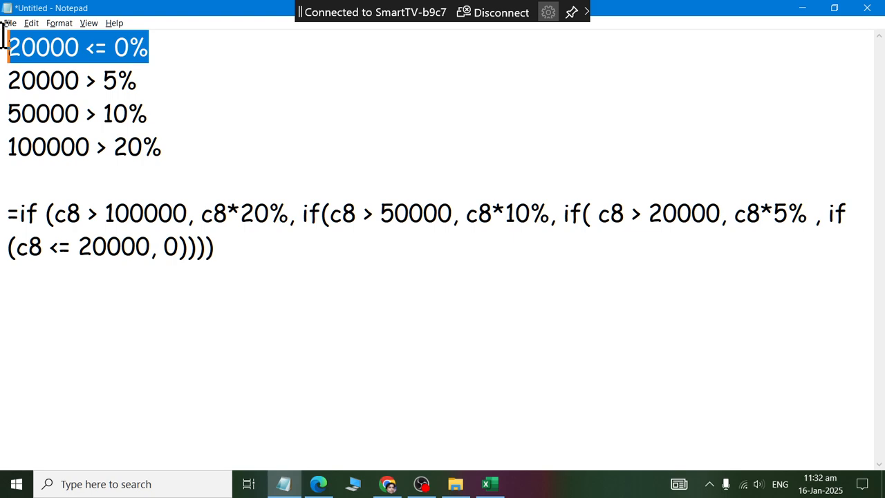
key("alt+Tab")
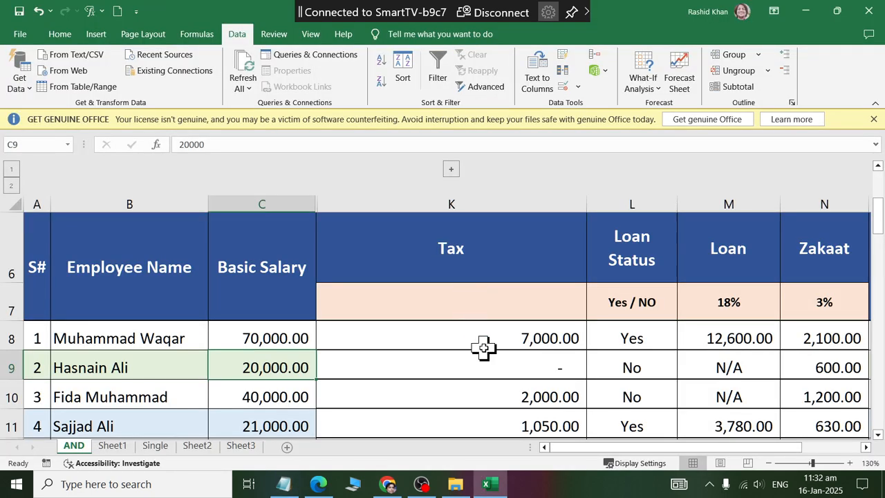
left_click(546, 372)
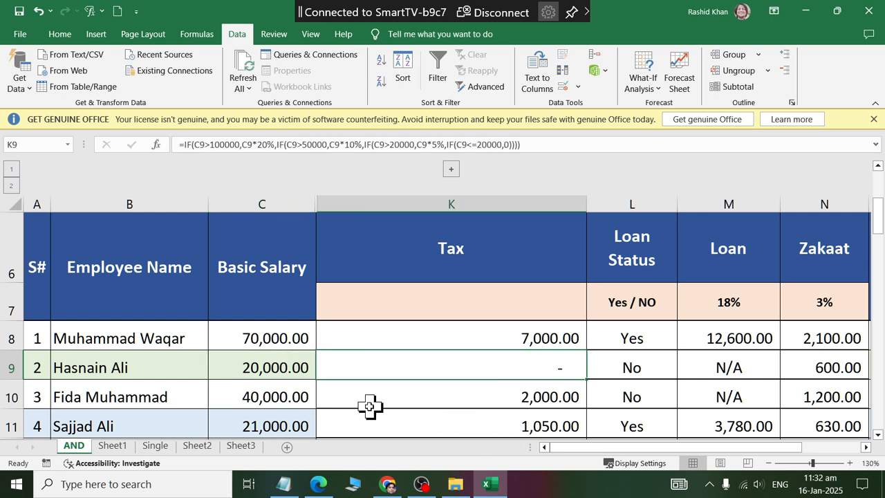
Step: Verify the third employee's salary in C10 and tax in K10 using the "20000 > 5%" rule in Notepad
left_click(259, 406)
key("alt+Tab")
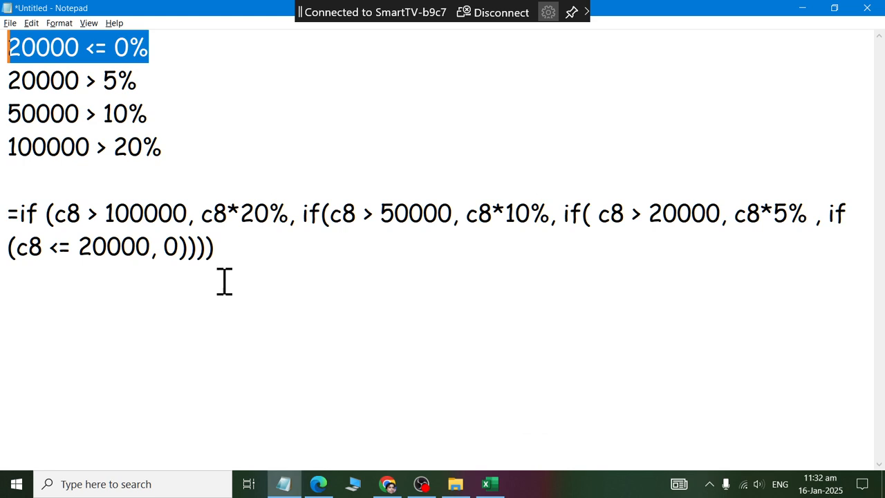
left_click_drag(141, 81, 5, 73)
key("alt+Tab")
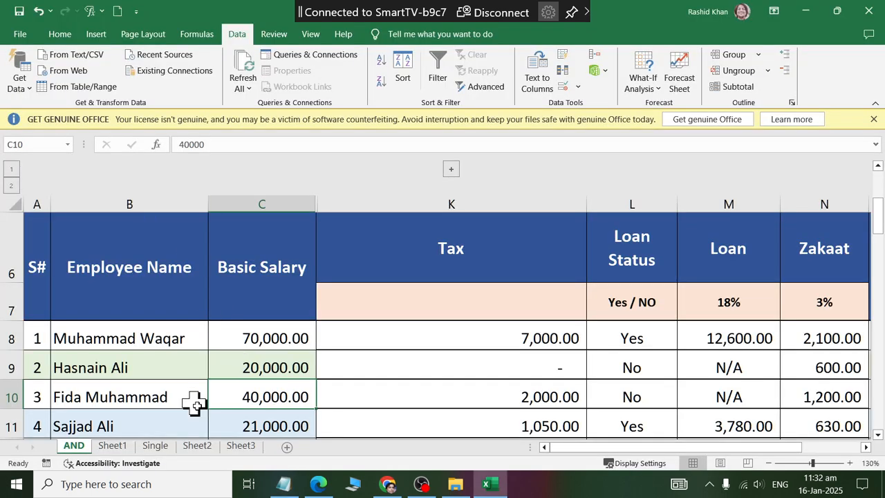
left_click(505, 395)
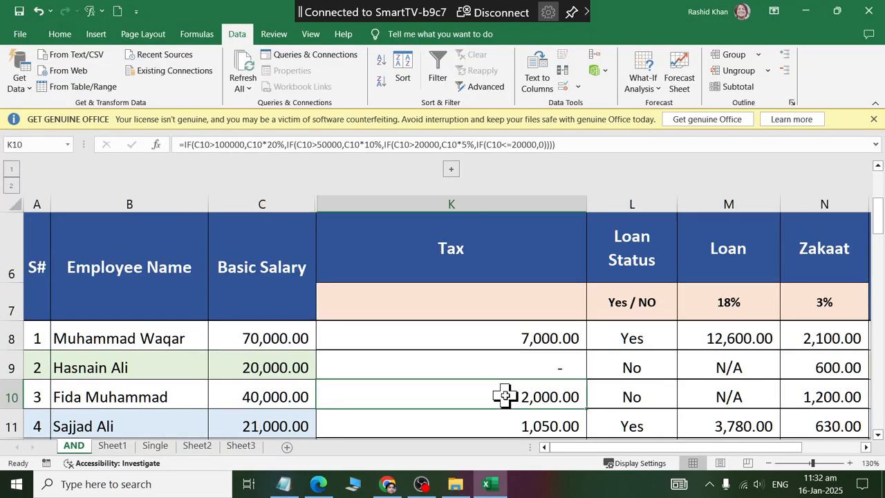
Step: Examine the Basic Salary and Tax values of the fourth to sixth employees in rows 11 to 13 against the slab rules
scroll(505, 396, "down", 2)
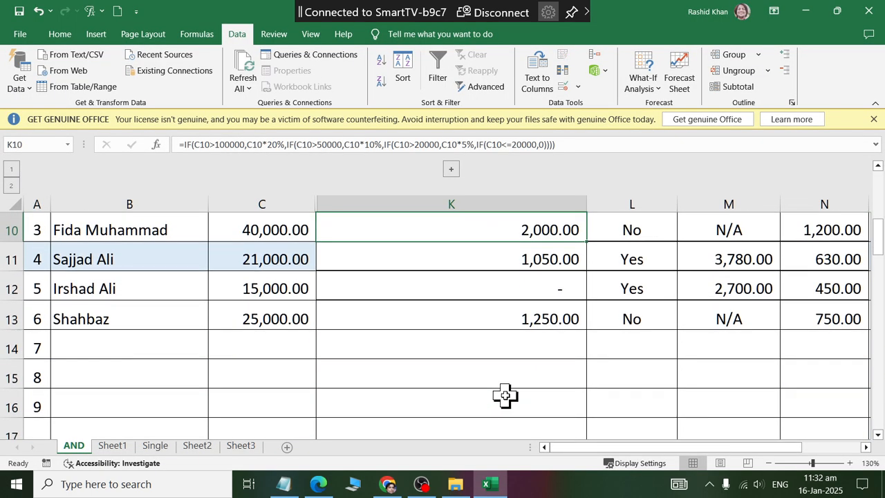
left_click_drag(265, 263, 457, 261)
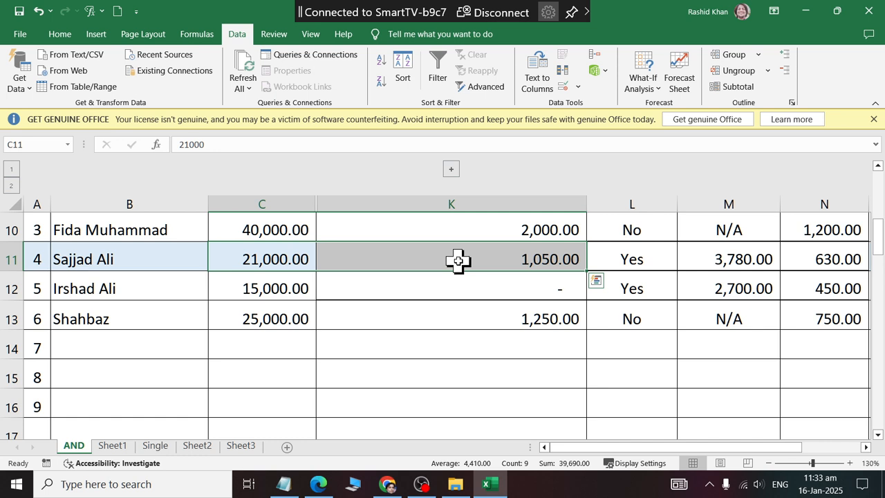
right_click(458, 261)
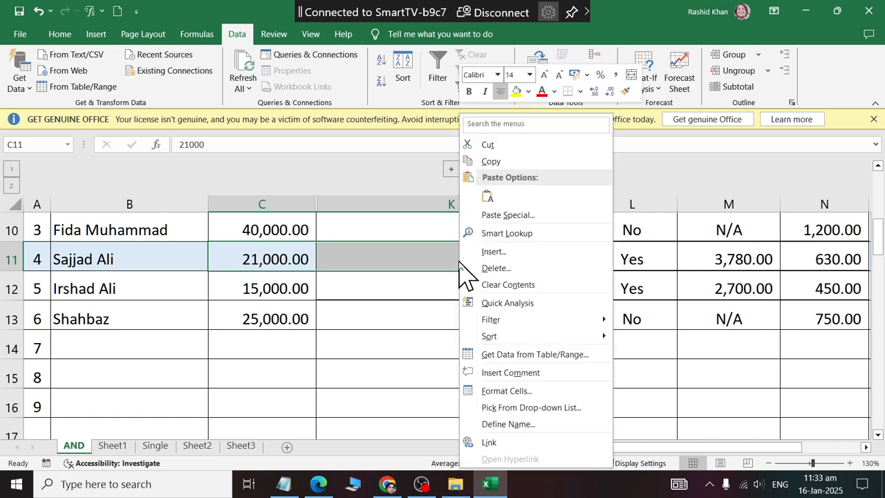
key("Escape")
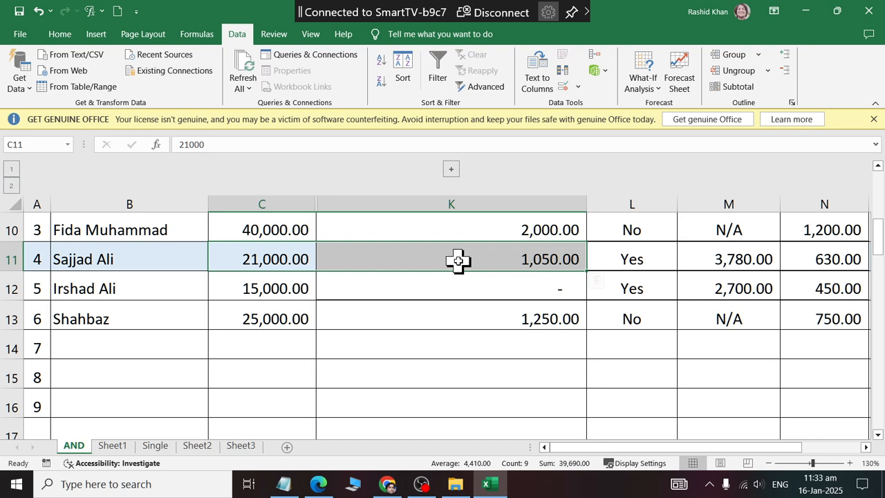
key("alt+Tab")
key("alt+Tab")
left_click_drag(223, 293, 513, 274)
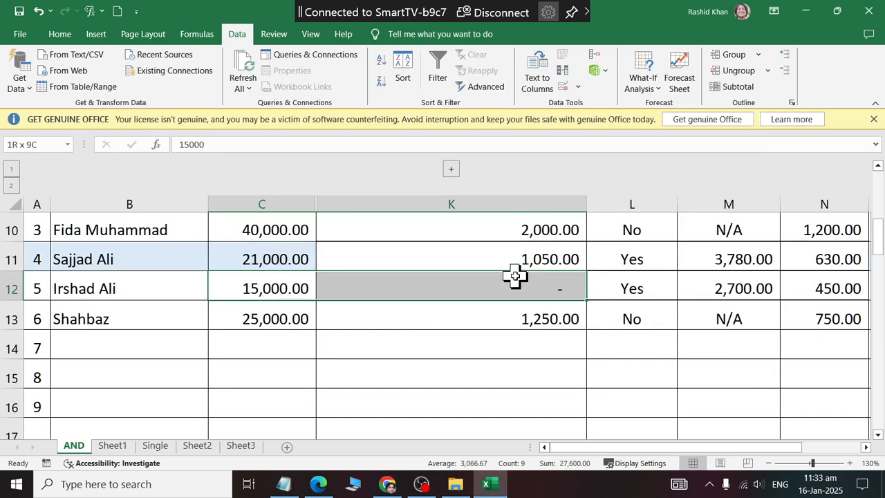
left_click(262, 322)
left_click_drag(262, 322, 491, 318)
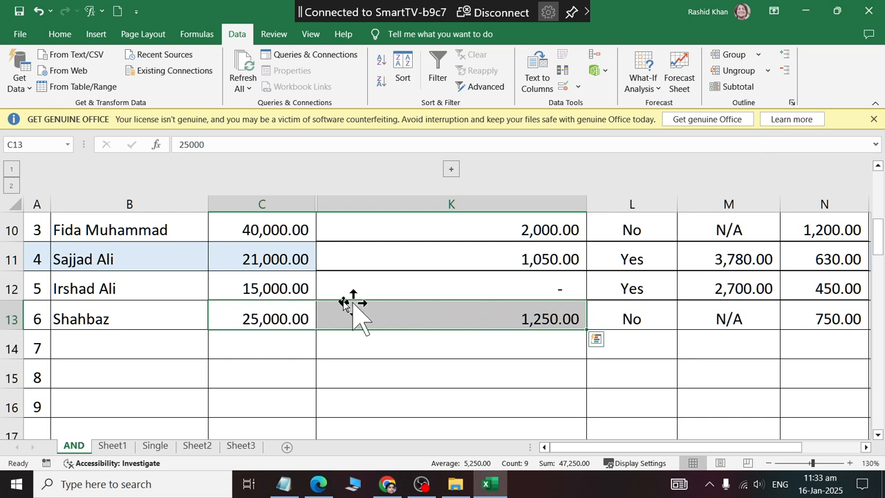
Step: Test the tax-free limit by setting the fifth employee's Basic Salary in C12 to 19999 and then to 20000
left_click(270, 285)
type("19,999")
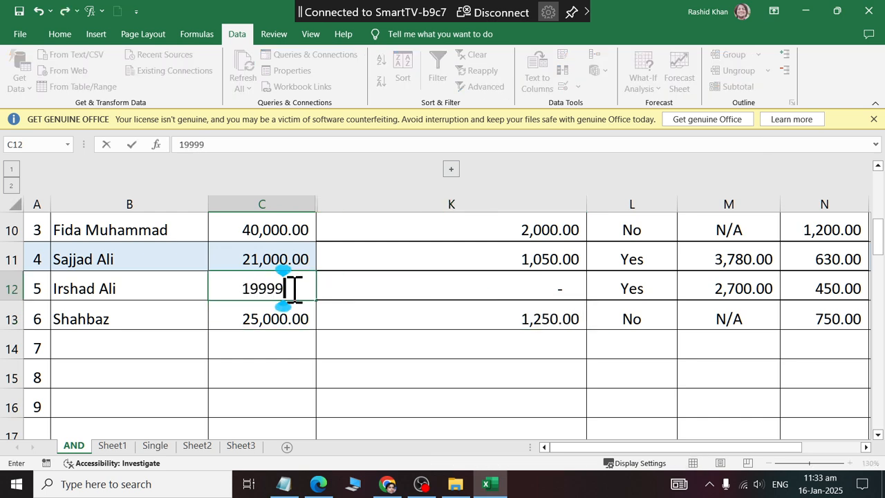
key("Return")
left_click(291, 289)
type("20000")
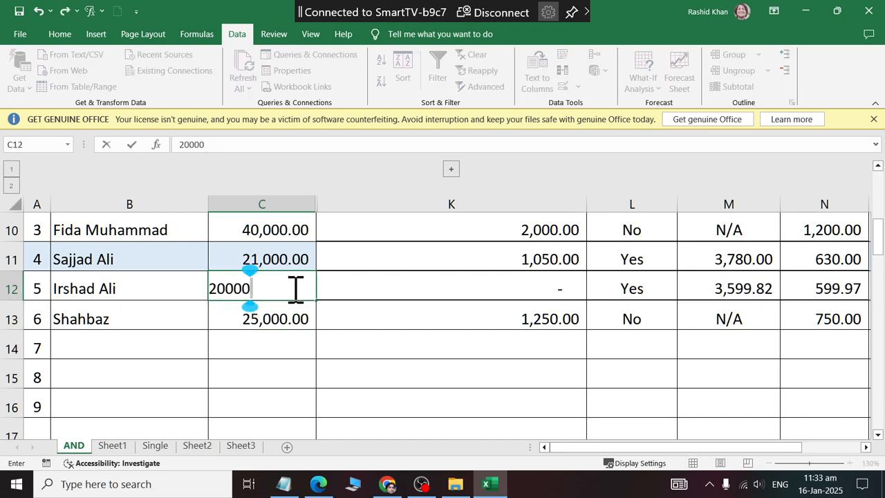
key("Return")
Step: Try a Basic Salary of 20001 in C12 to test the 5% slab, and undo that entry
left_click(296, 288)
type("200001")
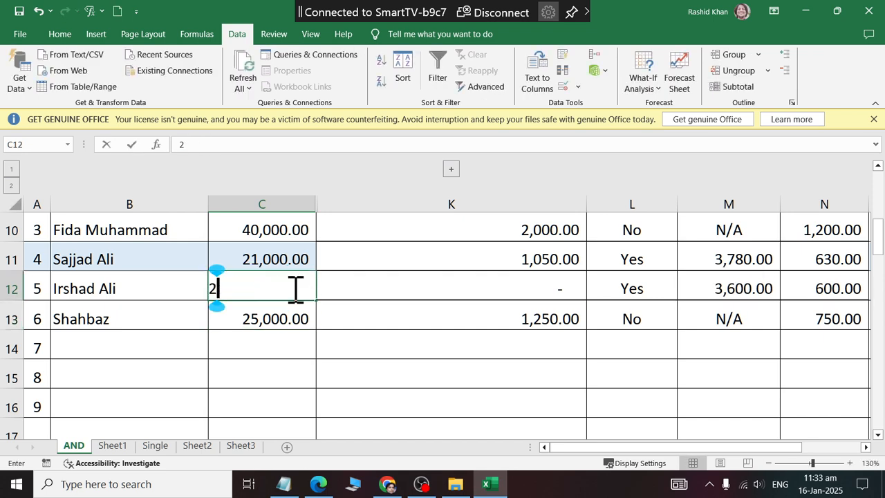
key("BackSpace")
key("BackSpace")
type("1")
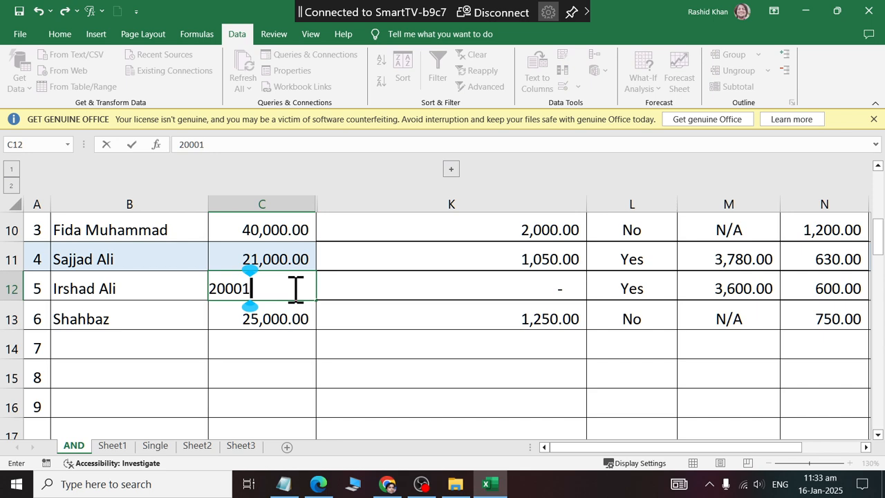
key("Return")
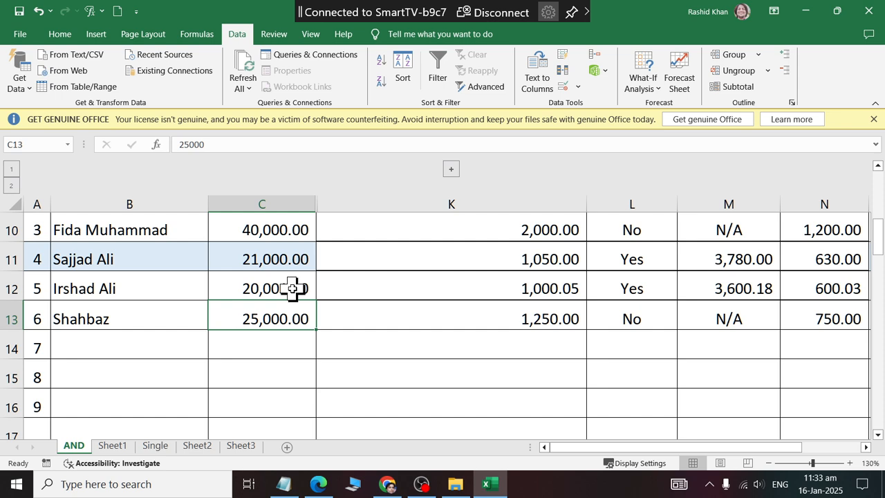
key("ctrl+z")
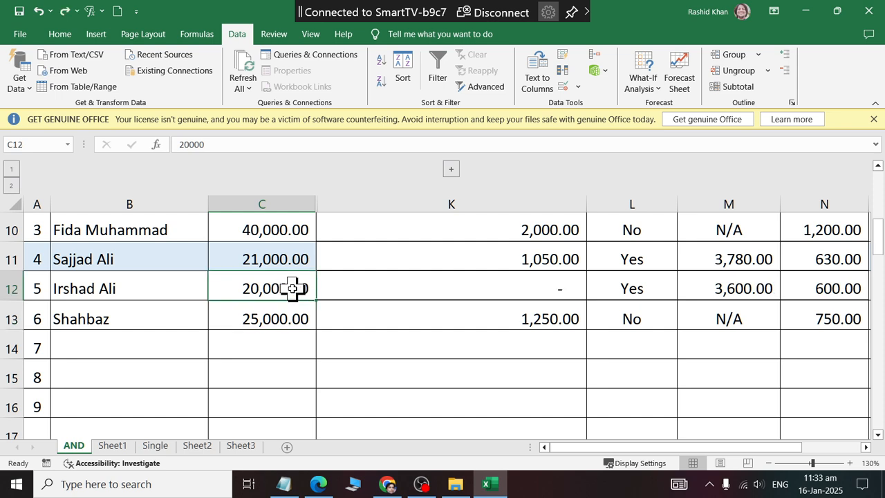
Step: Review the four tax slab rules in Notepad and return to the payroll sheet
key("alt+Tab")
left_click_drag(5, 46, 242, 144)
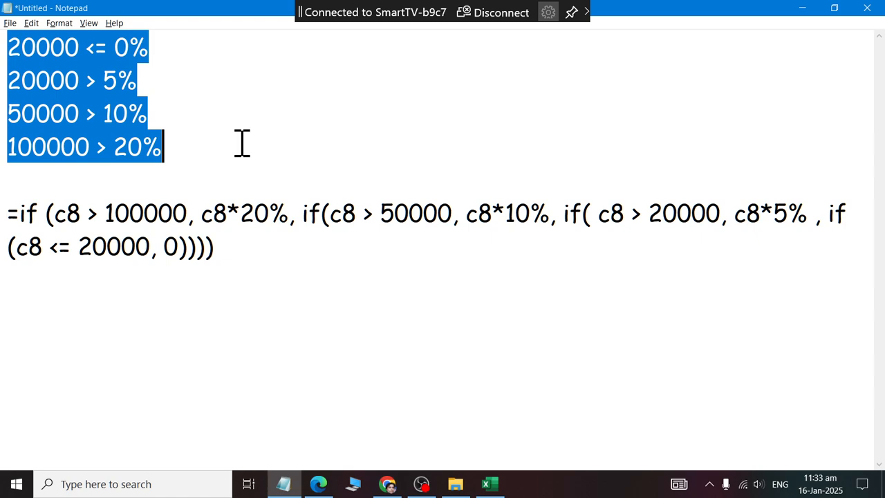
key("alt+Tab")
left_click(421, 485)
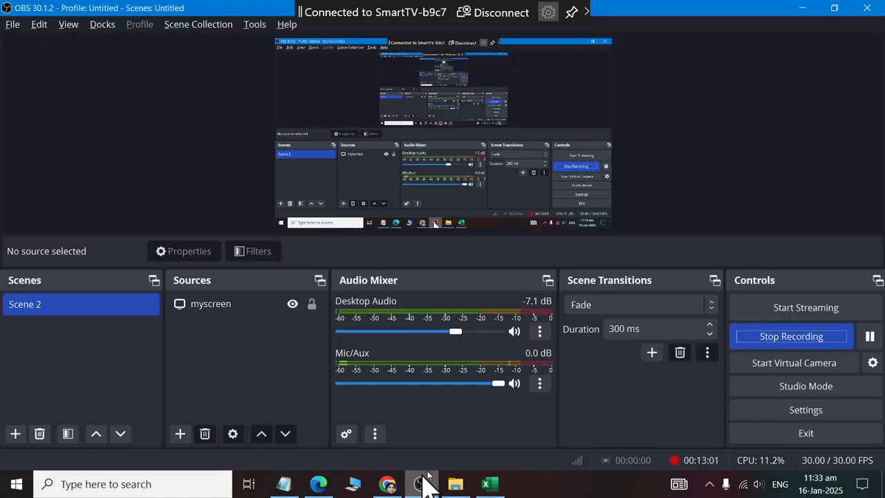